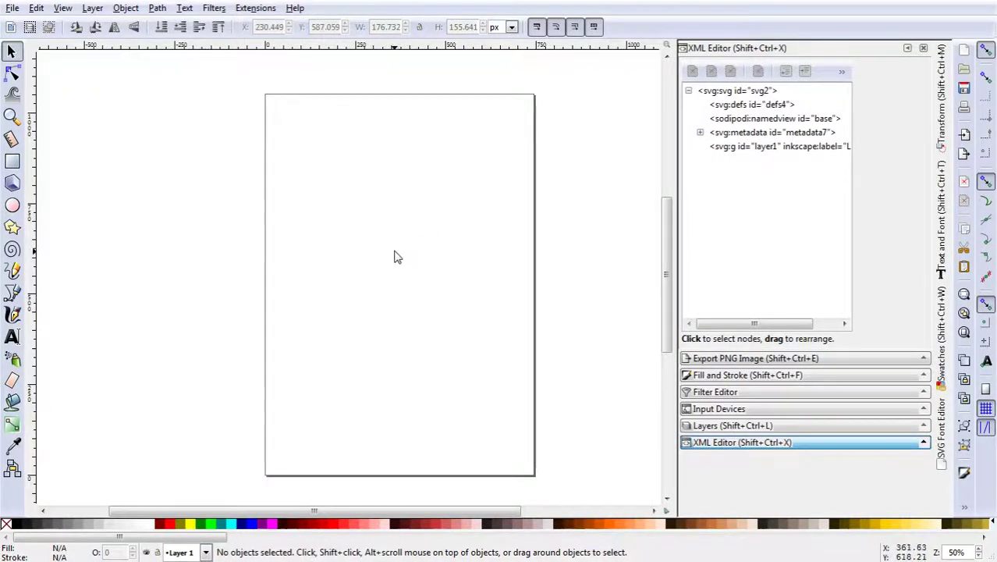
# - Draw the left half-dome path: a short vertical stem curving out and up to a pointed apex
pyautogui.click(13, 293)
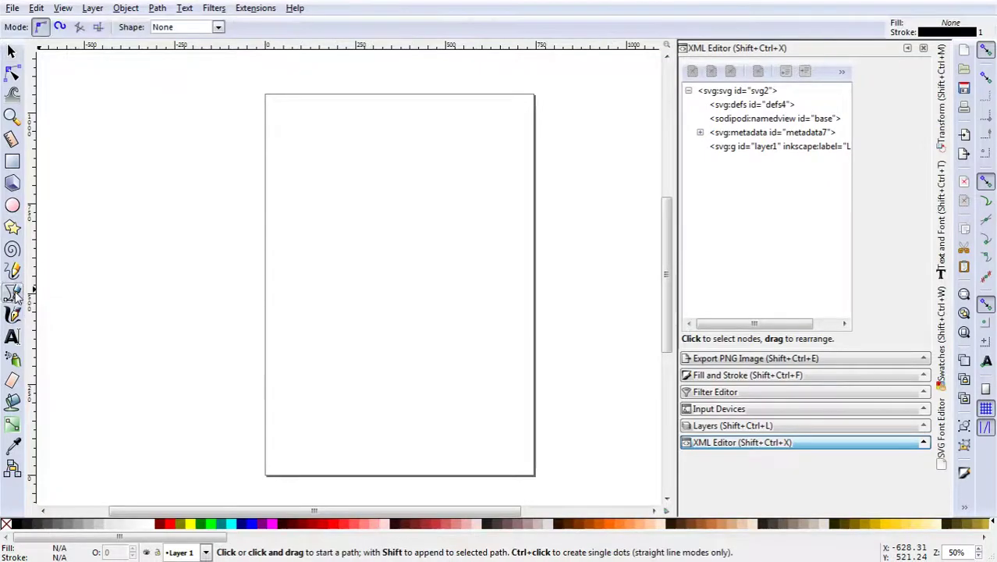
pyautogui.scroll(1, 411, 251)
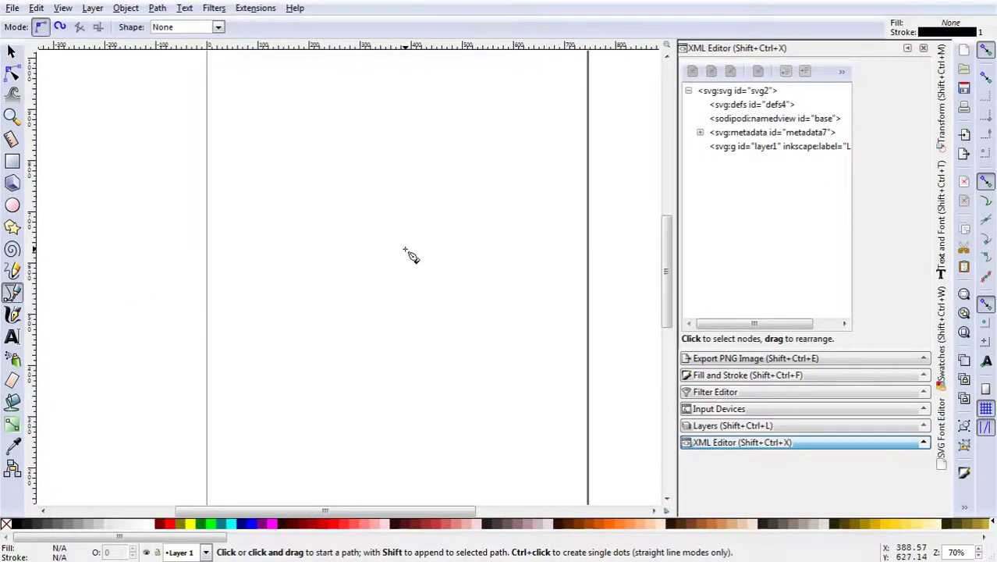
pyautogui.scroll(1, 406, 251)
pyautogui.scroll(1, 409, 257)
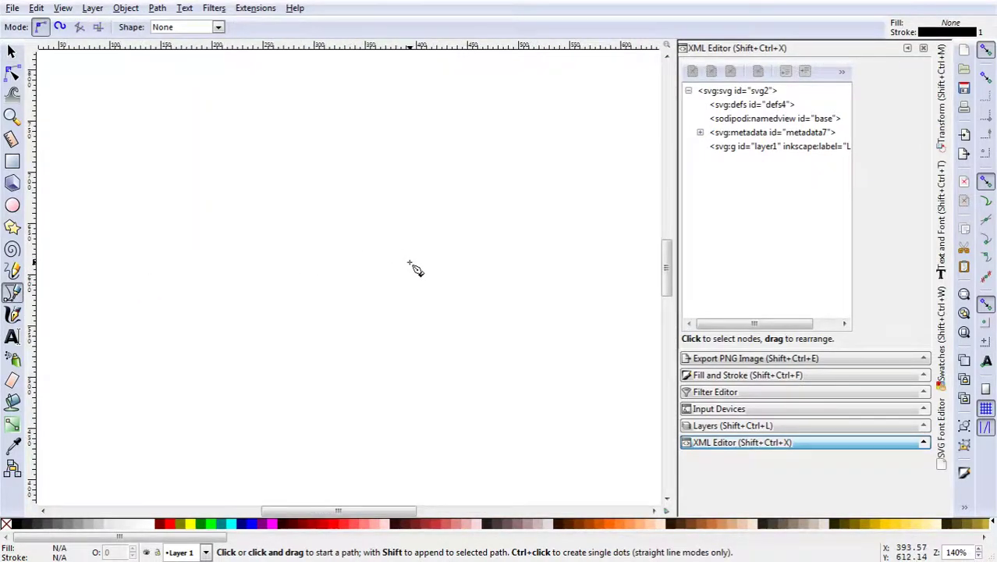
pyautogui.click(286, 335)
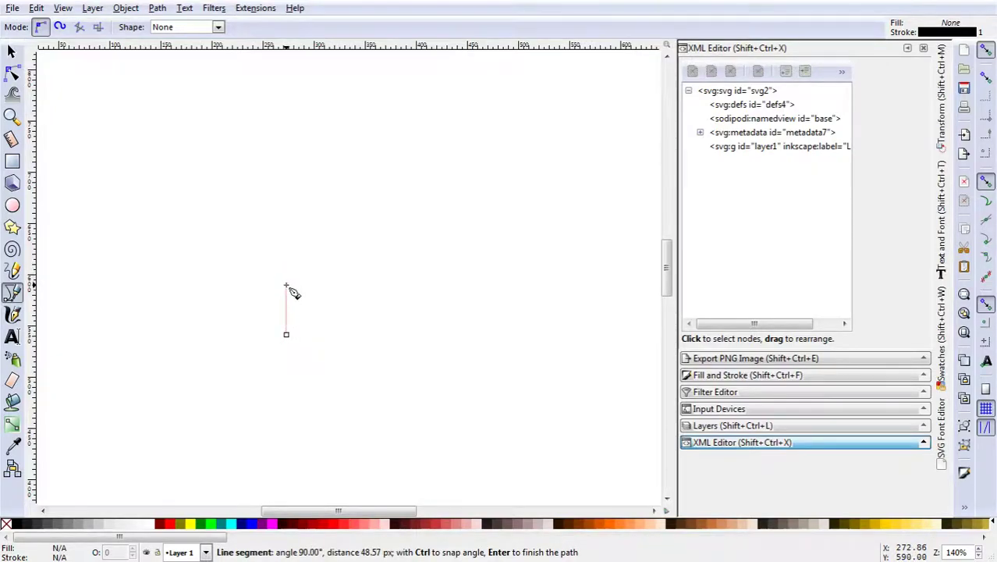
pyautogui.click(286, 285)
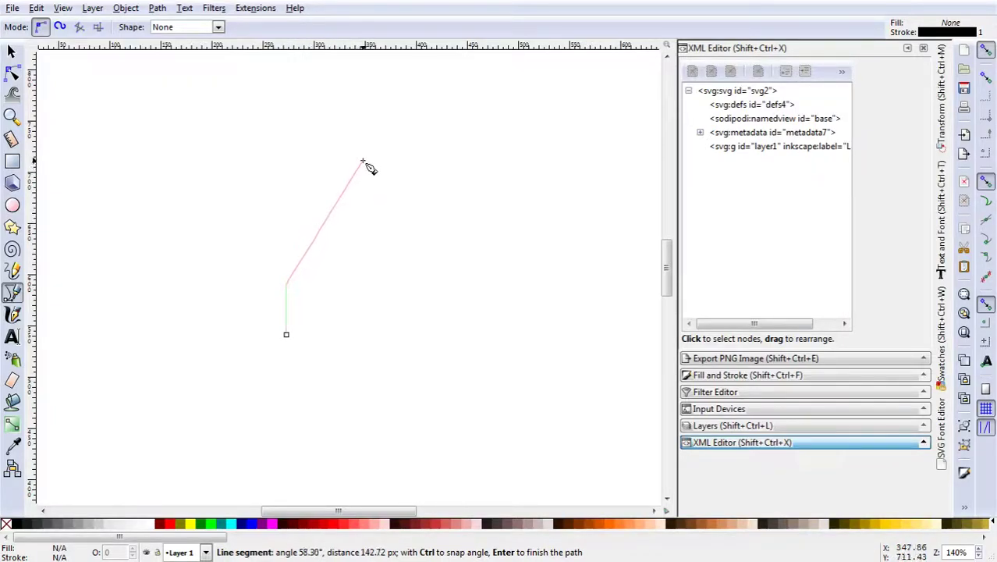
pyautogui.moveTo(364, 159); pyautogui.dragTo(513, 121)
pyautogui.press('Return')
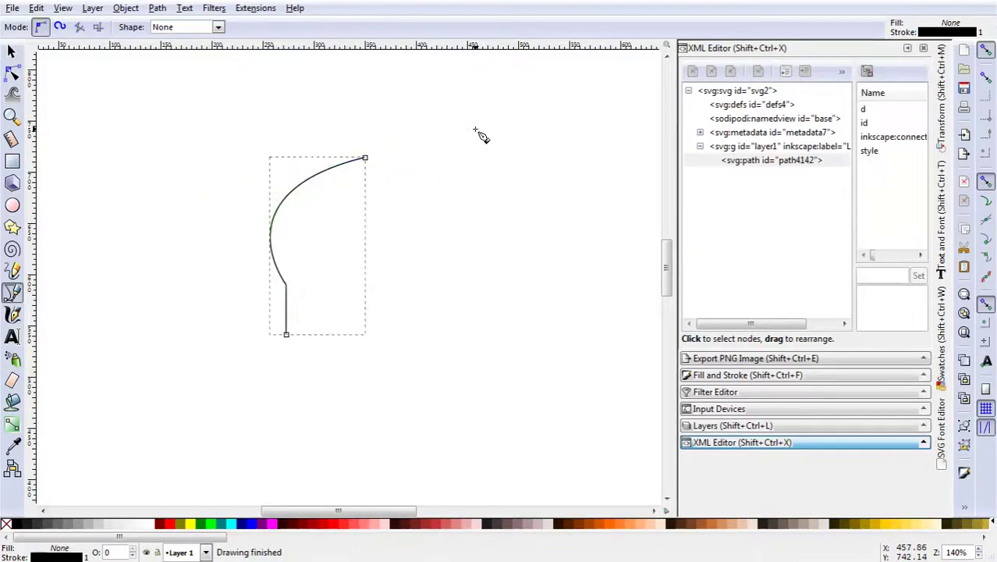
# - Duplicate the half-dome path, flip the copy horizontally and move it to the right
pyautogui.click(11, 51)
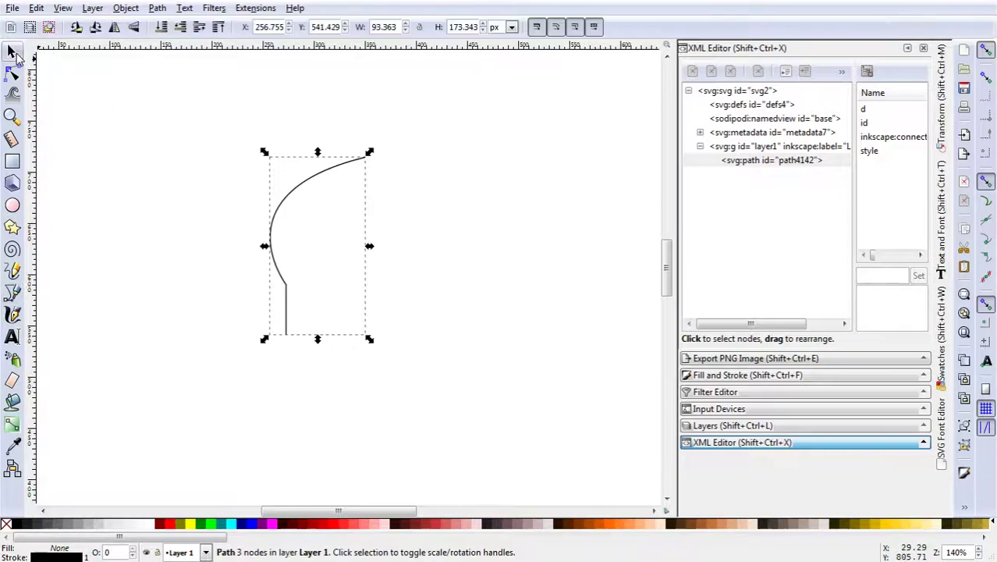
pyautogui.rightClick(302, 185)
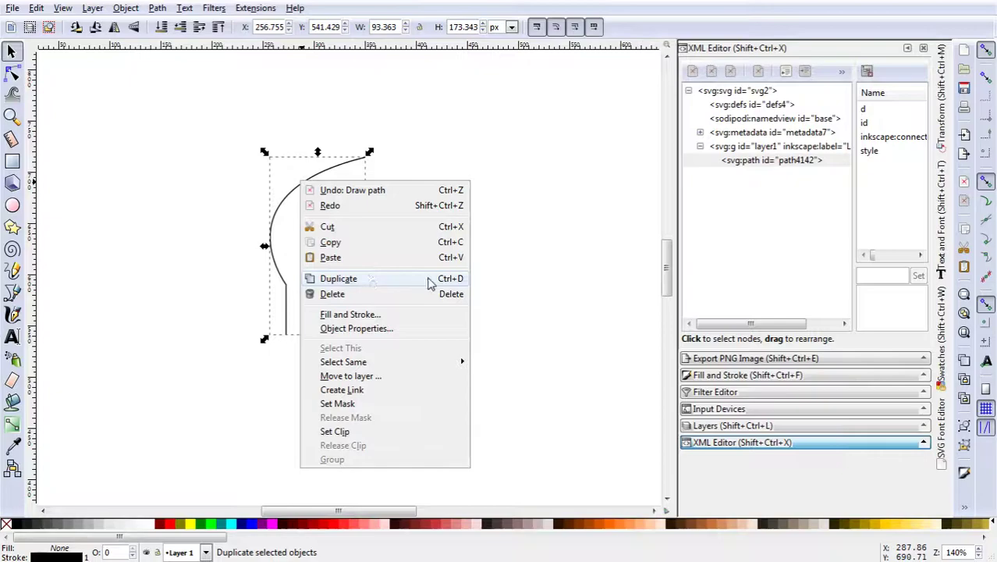
pyautogui.click(439, 286)
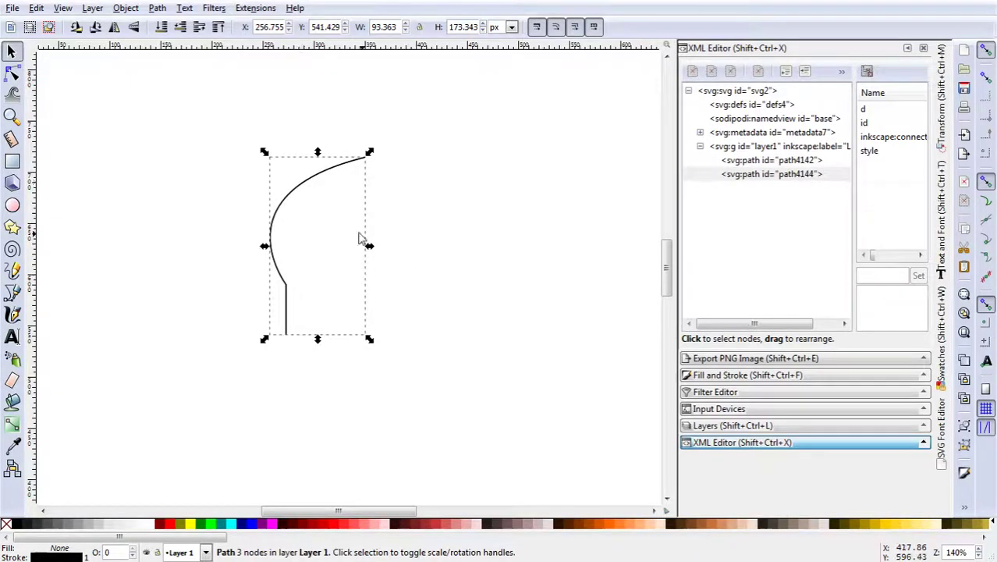
pyautogui.click(114, 28)
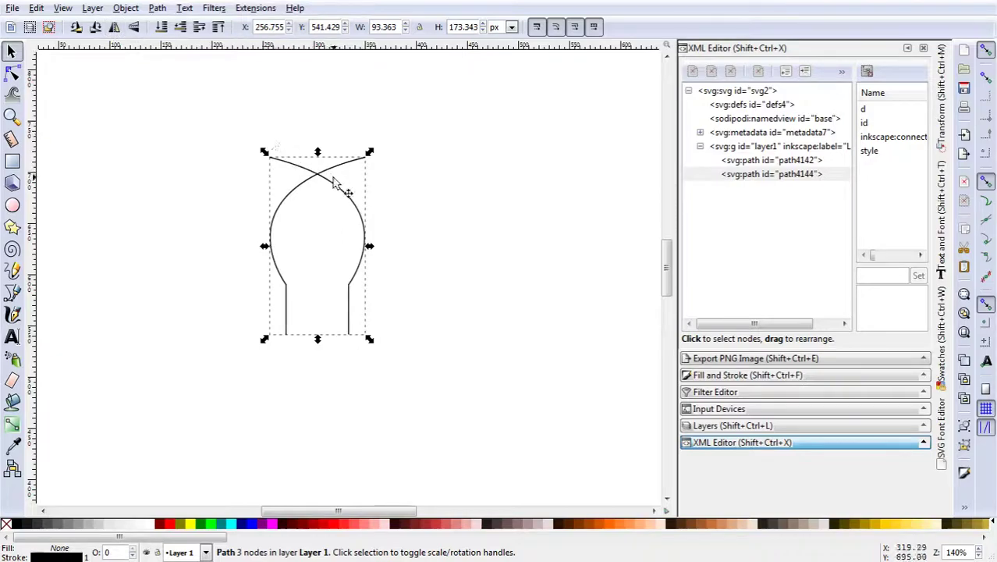
pyautogui.moveTo(335, 185); pyautogui.dragTo(433, 185)
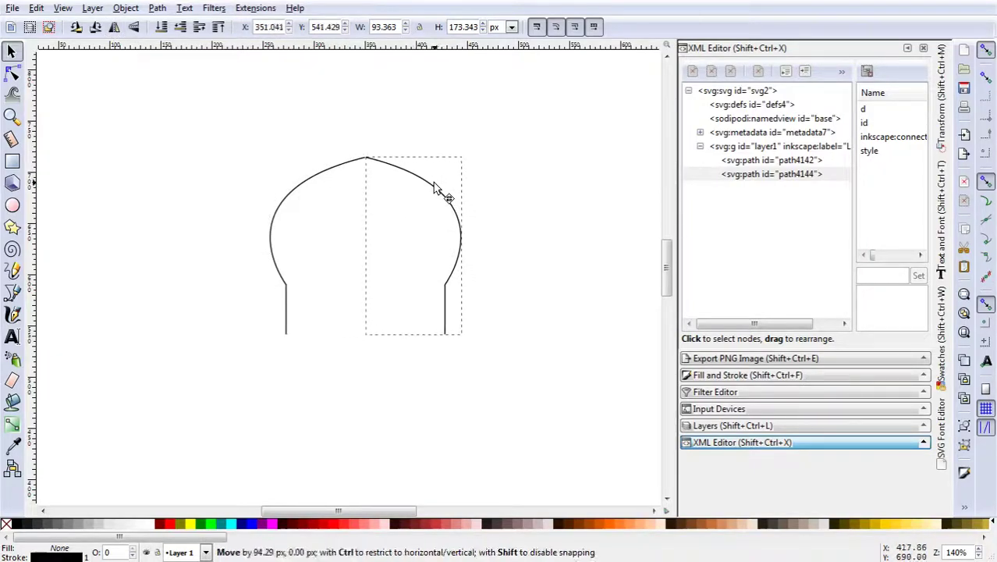
# - Nudge the mirrored right half until both apexes meet and sit level
pyautogui.scroll(3, 363, 156)
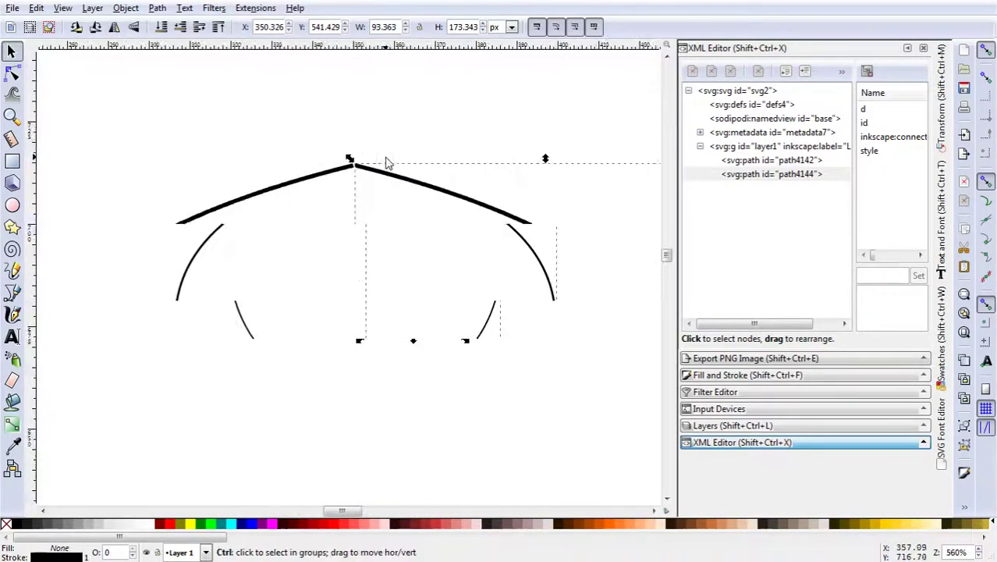
pyautogui.scroll(3, 385, 159)
pyautogui.moveTo(344, 180); pyautogui.dragTo(347, 184)
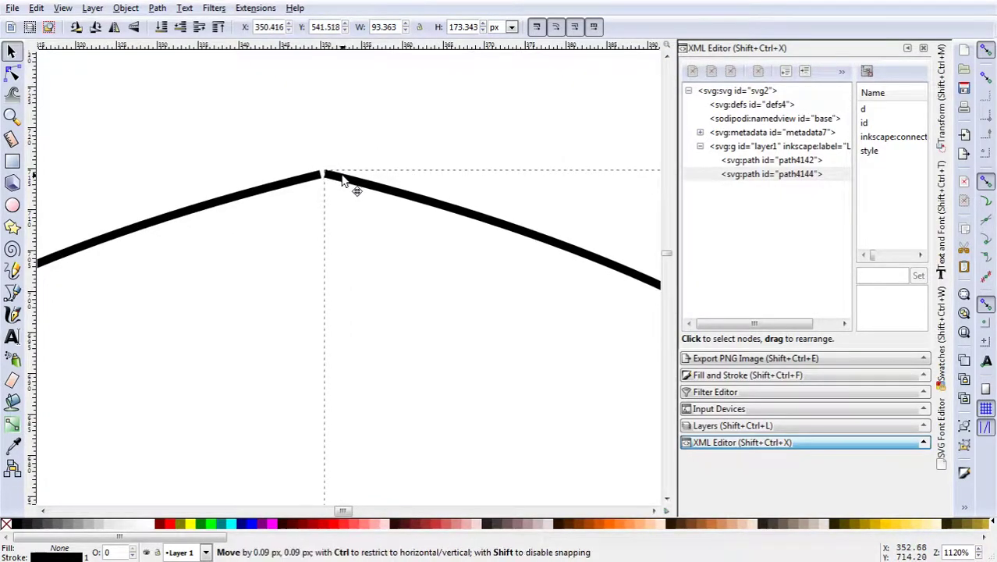
pyautogui.click(348, 144)
pyautogui.scroll(-2, 376, 241)
pyautogui.scroll(-2, 409, 247)
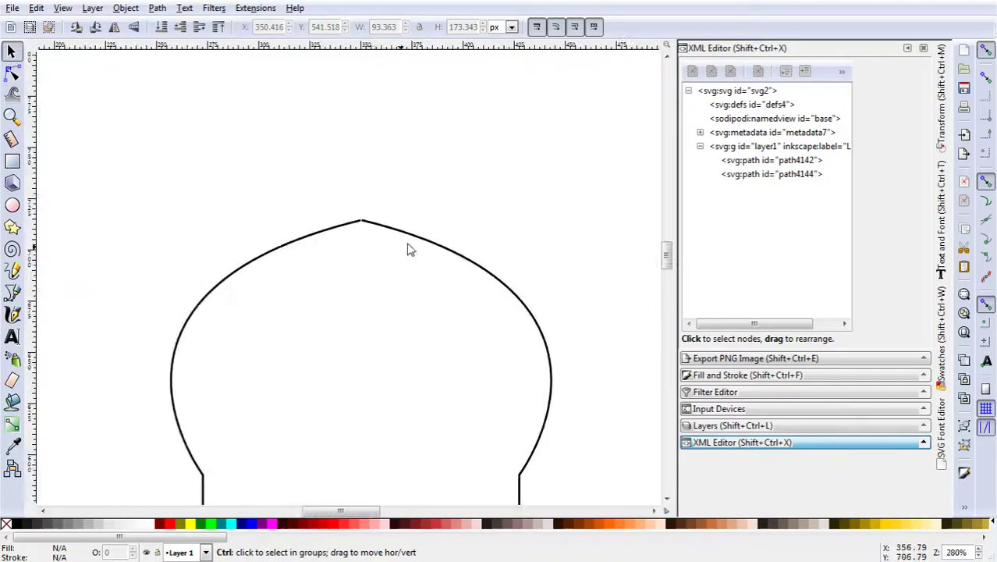
pyautogui.scroll(2, 356, 224)
pyautogui.scroll(2, 385, 221)
pyautogui.scroll(2, 385, 221)
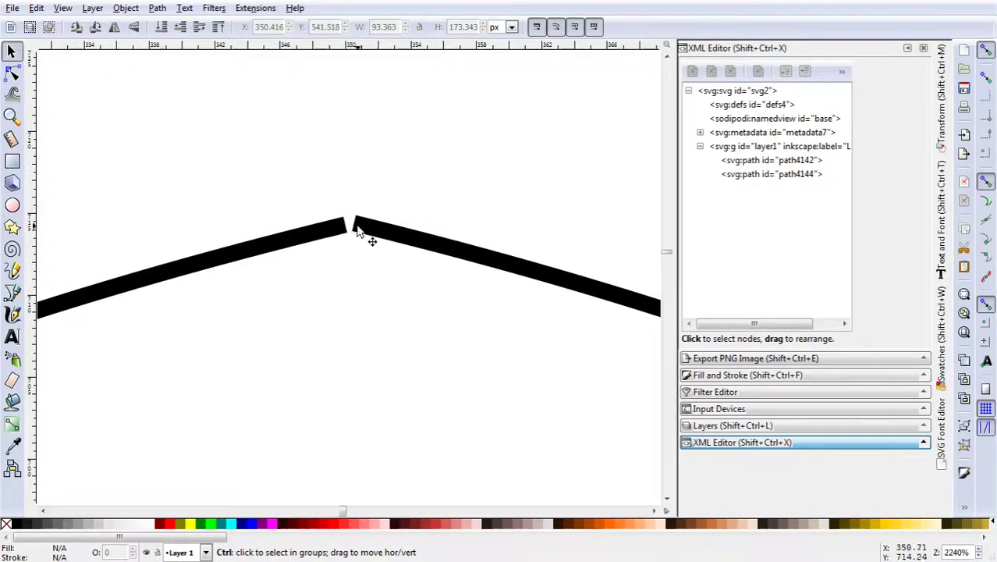
pyautogui.scroll(2, 367, 234)
pyautogui.click(361, 226)
pyautogui.moveTo(361, 226); pyautogui.dragTo(361, 225)
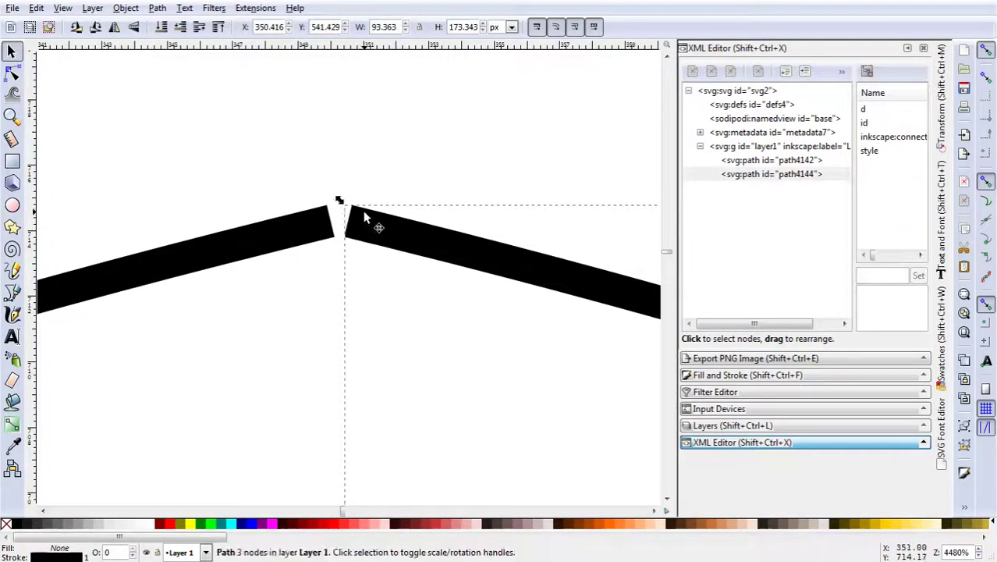
pyautogui.click(361, 181)
pyautogui.click(370, 237)
# - Select both dome halves and join their two apex end nodes into a single path
pyautogui.keyDown('shift'); pyautogui.click(320, 232); pyautogui.keyUp('shift')
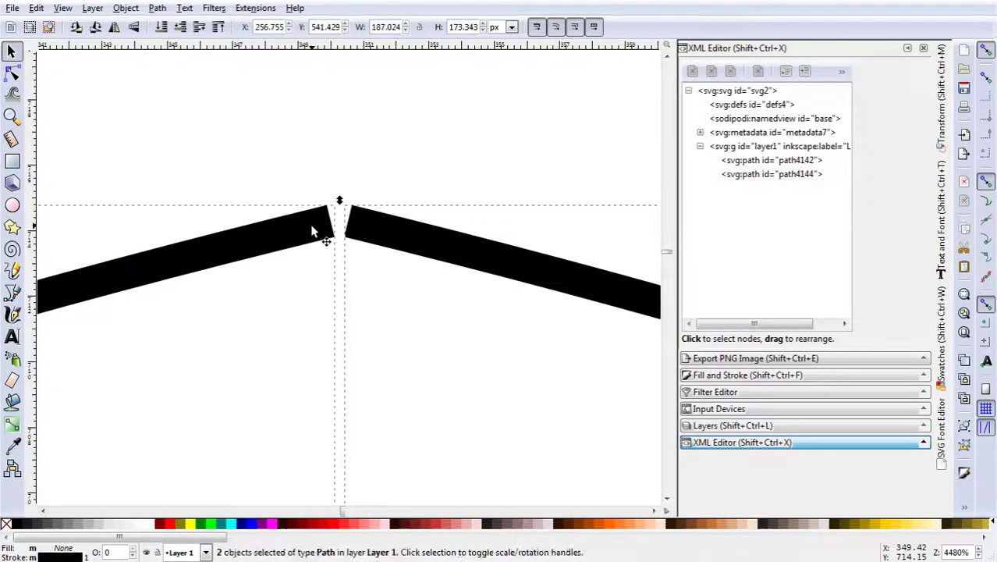
pyautogui.click(12, 74)
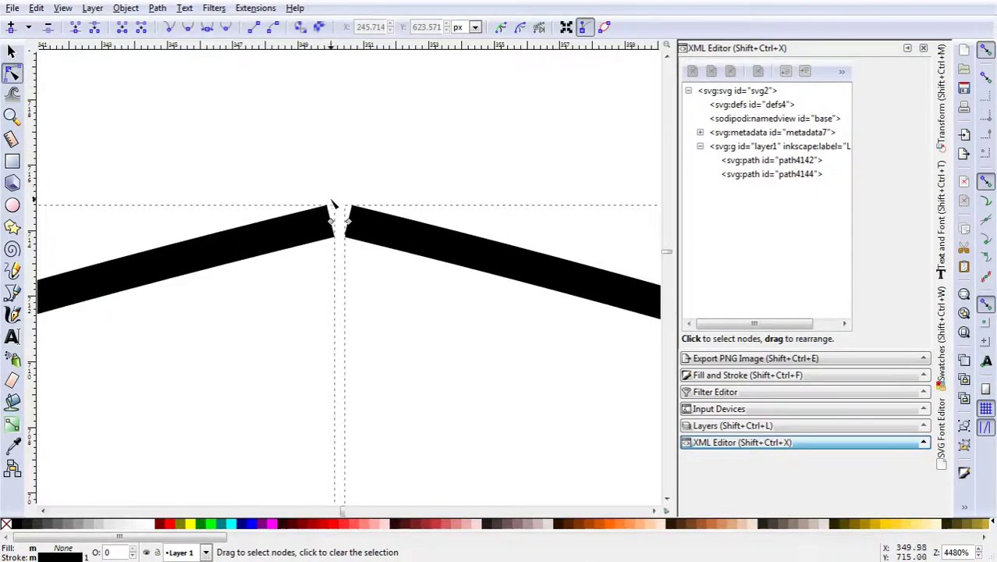
pyautogui.click(348, 223)
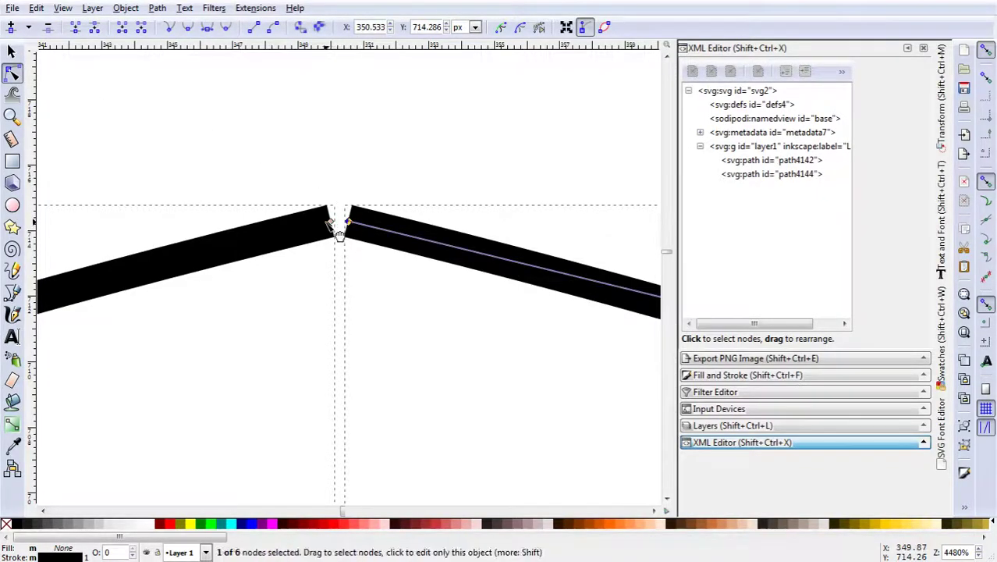
pyautogui.keyDown('shift'); pyautogui.click(331, 222); pyautogui.keyUp('shift')
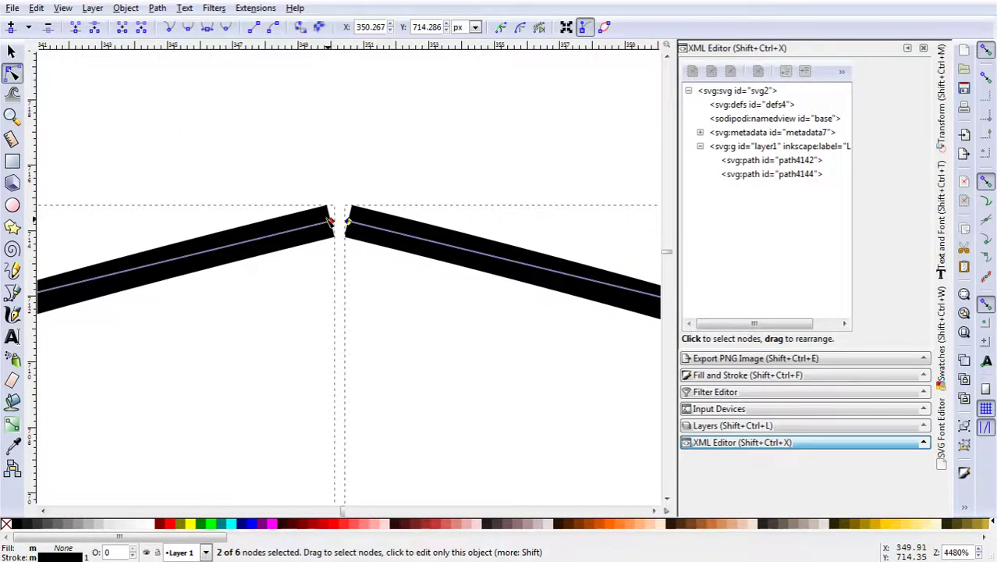
pyautogui.click(76, 28)
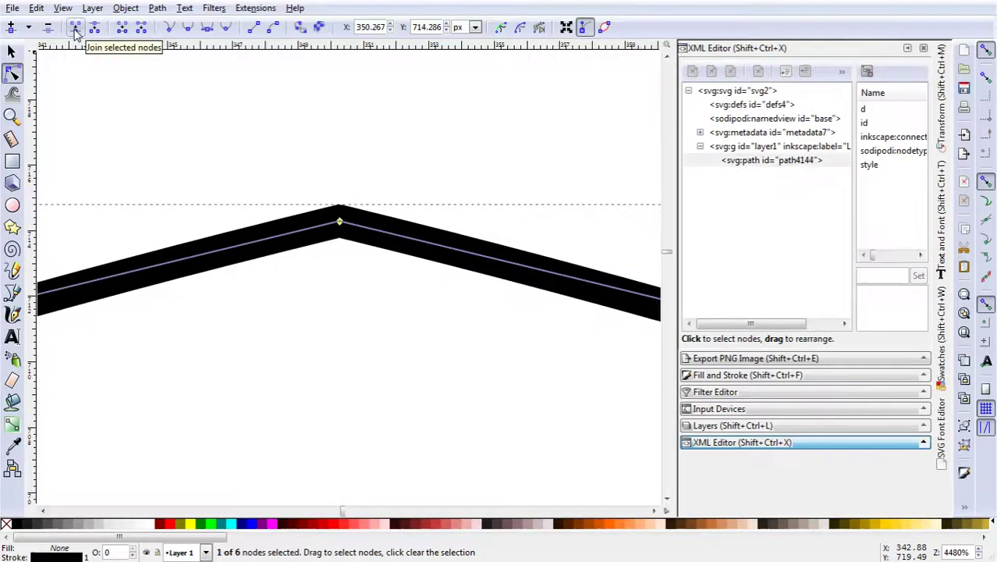
pyautogui.keyDown('ctrl'); pyautogui.scroll(-3, 362, 283); pyautogui.keyUp('ctrl')
pyautogui.keyDown('ctrl'); pyautogui.scroll(-3, 362, 283); pyautogui.keyUp('ctrl')
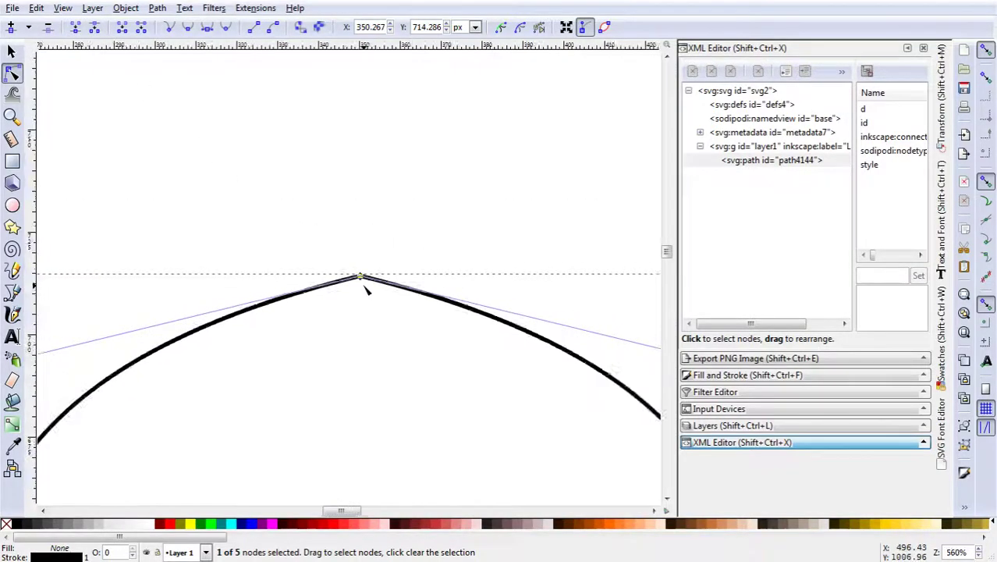
pyautogui.keyDown('ctrl'); pyautogui.scroll(-3, 363, 285); pyautogui.keyUp('ctrl')
pyautogui.keyDown('ctrl'); pyautogui.scroll(-1, 382, 351); pyautogui.keyUp('ctrl')
pyautogui.keyDown('ctrl'); pyautogui.scroll(-1, 382, 351); pyautogui.keyUp('ctrl')
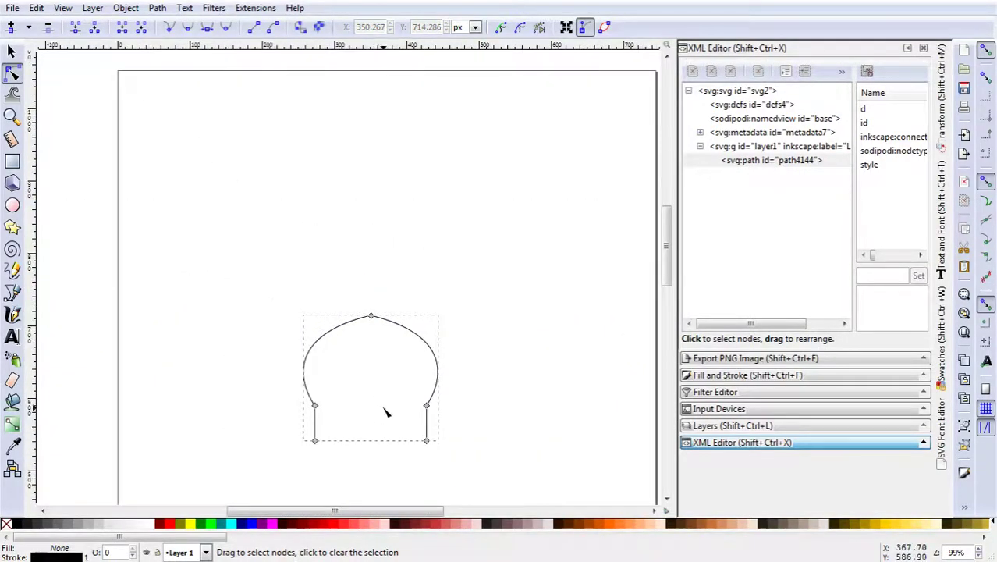
pyautogui.keyDown('ctrl'); pyautogui.scroll(1, 361, 435); pyautogui.keyUp('ctrl')
pyautogui.keyDown('ctrl'); pyautogui.scroll(1, 359, 425); pyautogui.keyUp('ctrl')
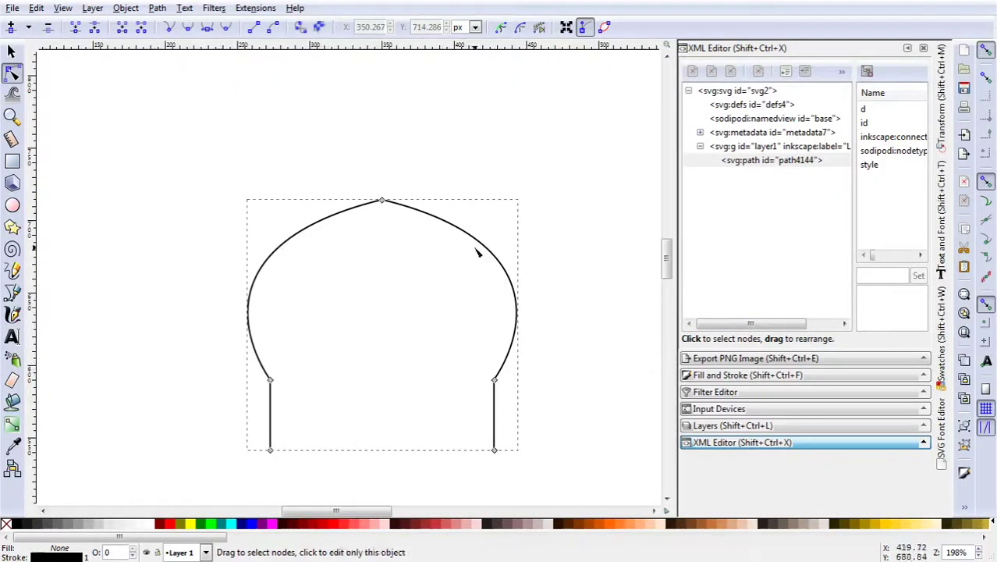
# - Close the dome outline with a straight bottom line joining the two stem bases
pyautogui.press('s')
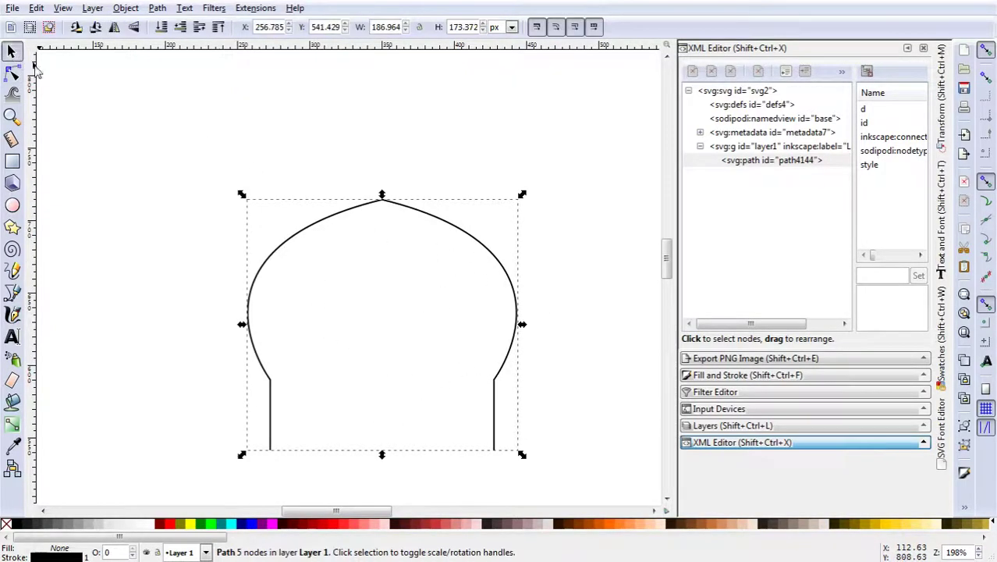
pyautogui.click(265, 119)
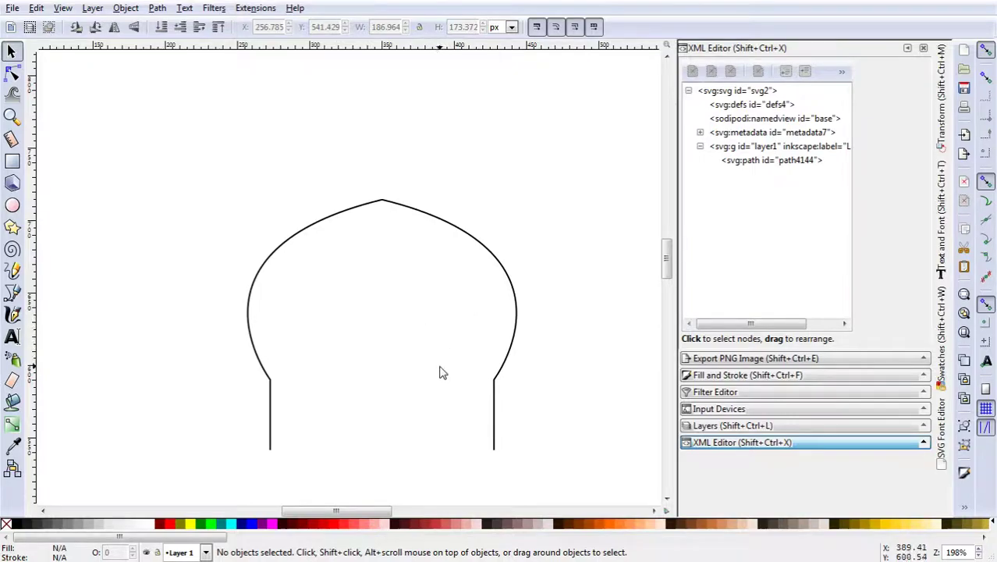
pyautogui.click(497, 405)
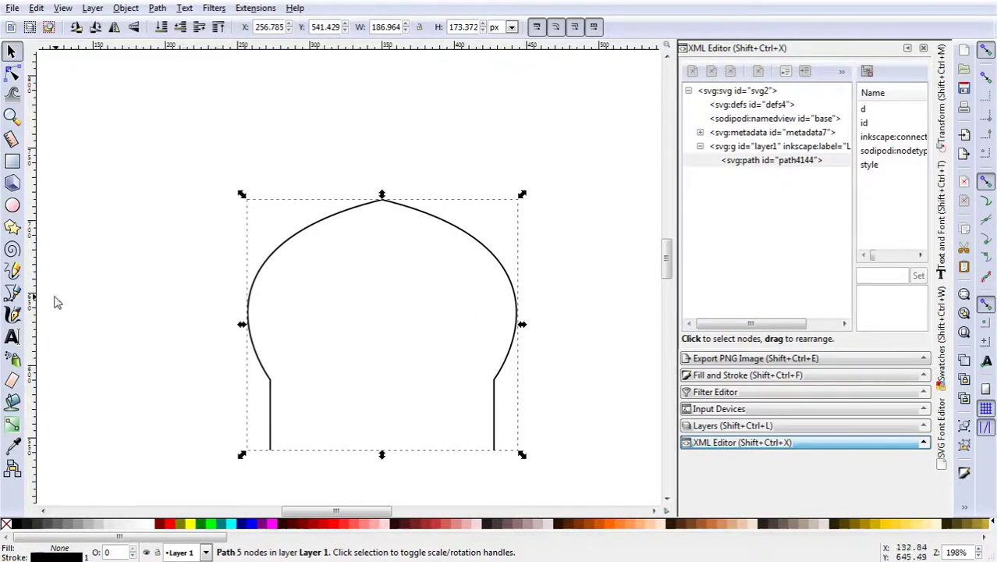
pyautogui.click(21, 294)
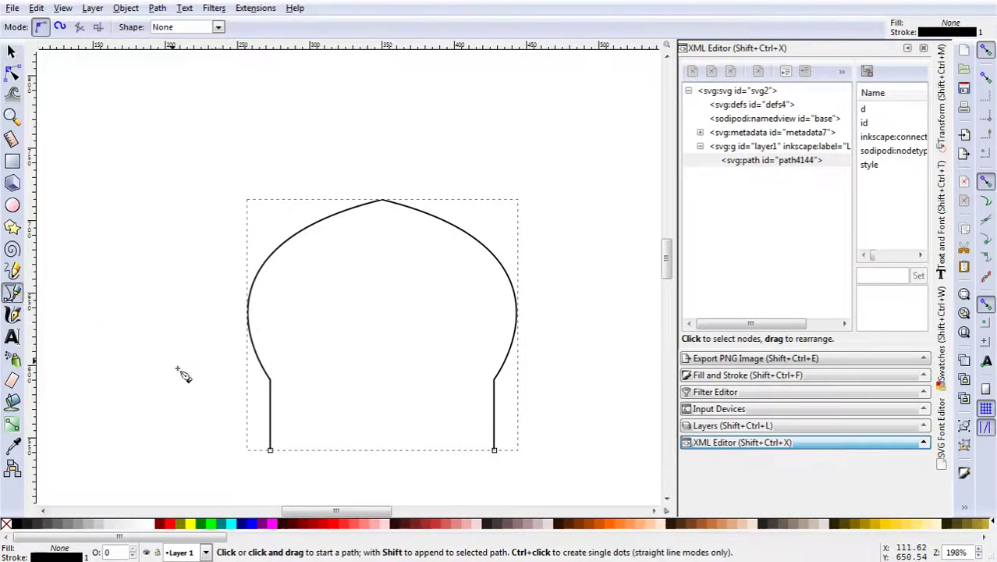
pyautogui.click(270, 450)
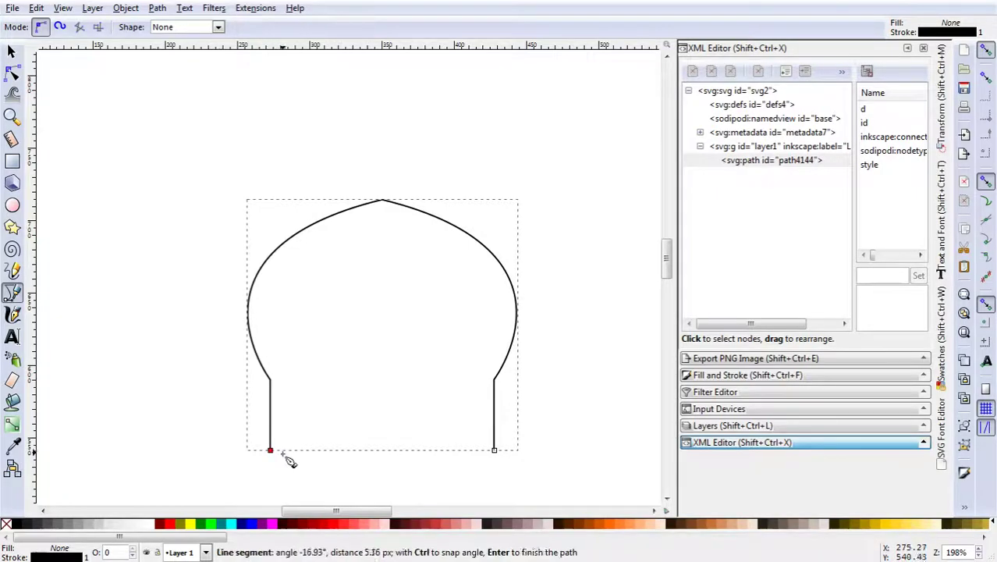
pyautogui.click(494, 450)
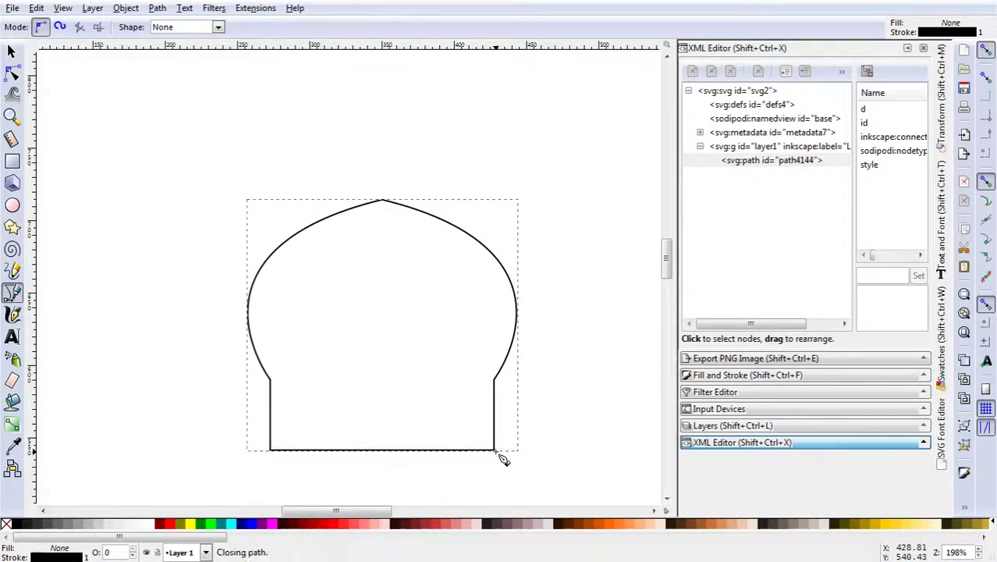
# - Shift the closed dome outline about 22 px to the right and deselect it
pyautogui.click(11, 51)
pyautogui.click(345, 227)
pyautogui.keyDown('ctrl'); pyautogui.scroll(-2, 416, 306); pyautogui.keyUp('ctrl')
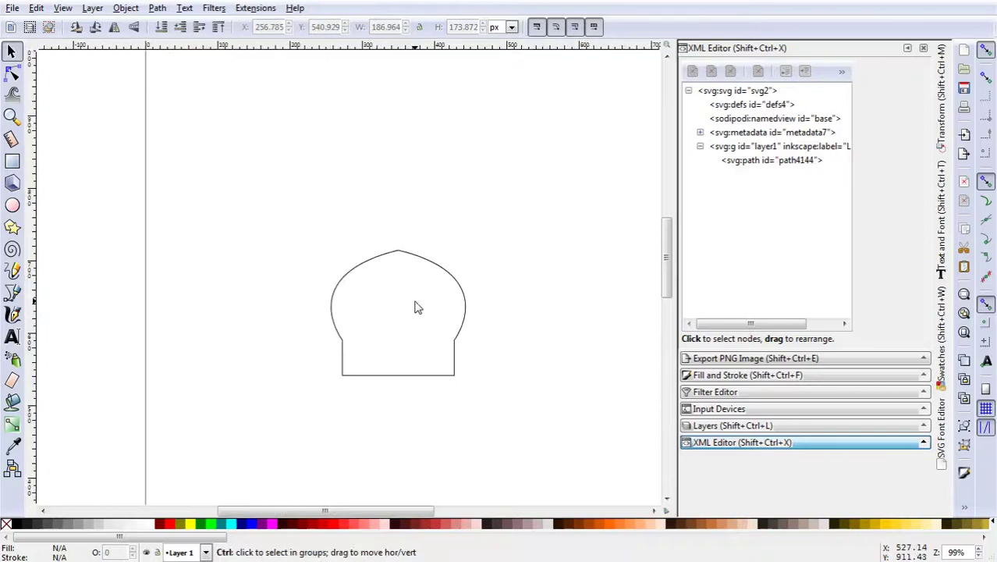
pyautogui.keyDown('ctrl'); pyautogui.scroll(-1, 458, 339); pyautogui.keyUp('ctrl')
pyautogui.keyDown('ctrl'); pyautogui.scroll(1, 521, 345); pyautogui.keyUp('ctrl')
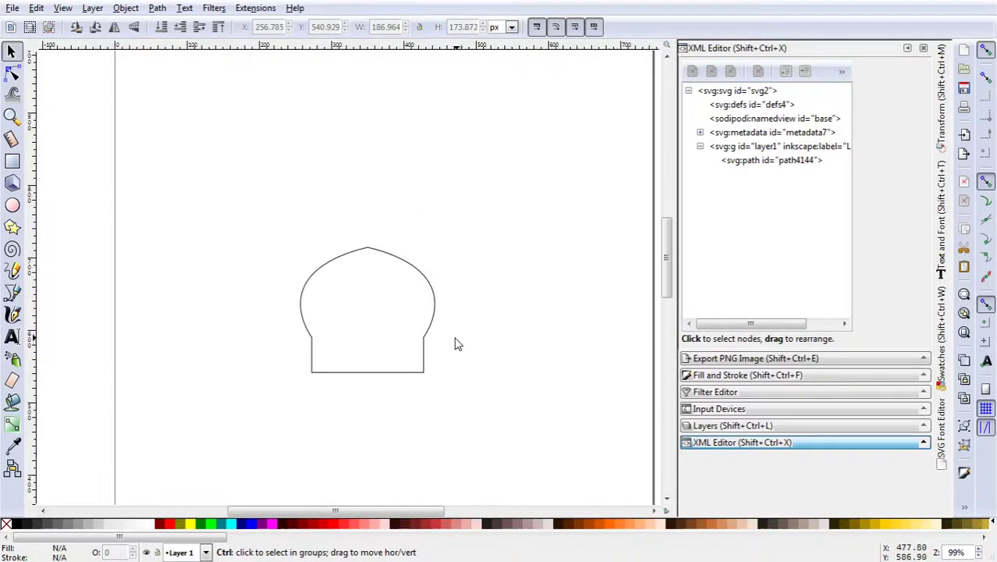
pyautogui.moveTo(425, 336); pyautogui.dragTo(443, 337)
pyautogui.click(467, 338)
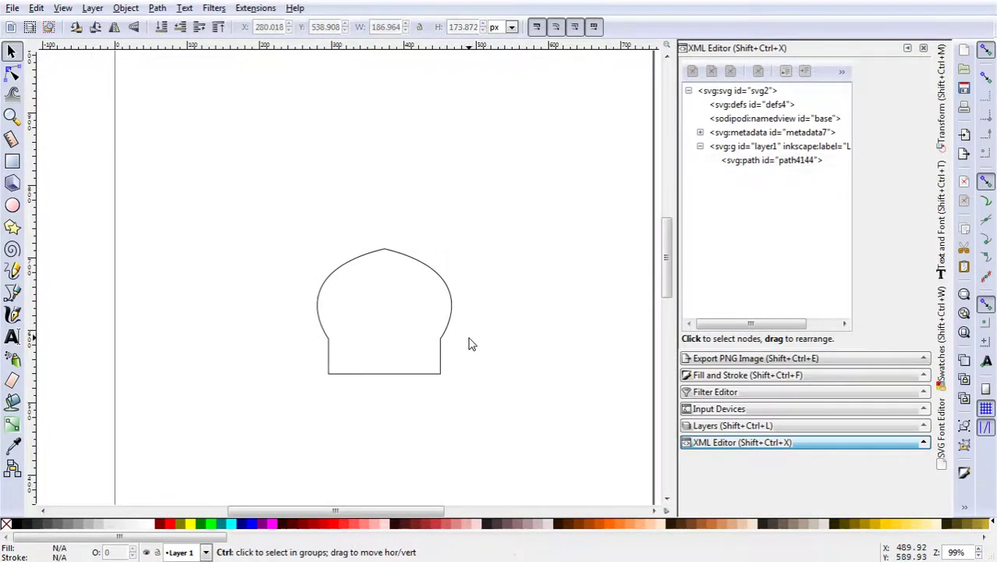
pyautogui.keyDown('ctrl'); pyautogui.scroll(1, 400, 283); pyautogui.keyUp('ctrl')
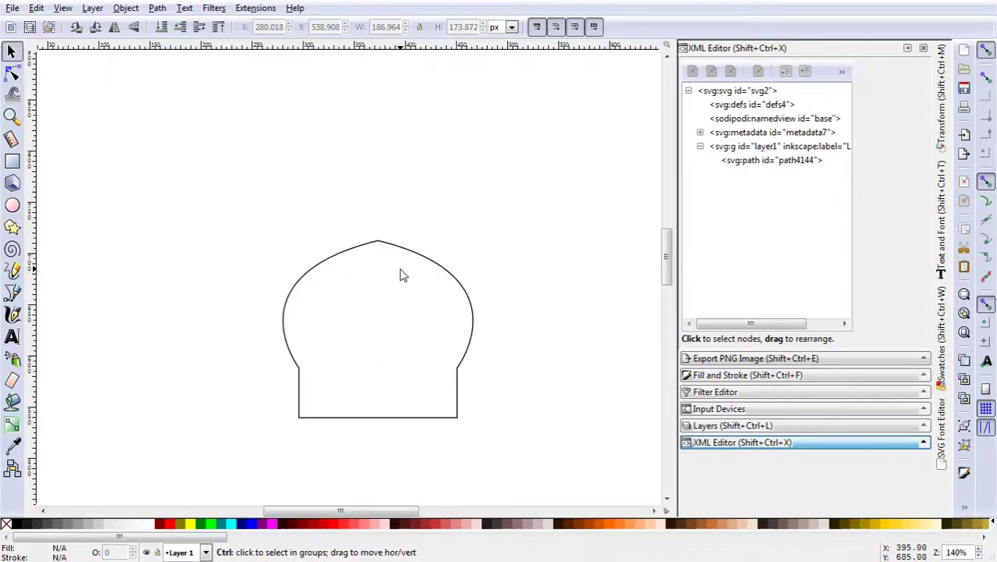
pyautogui.keyDown('ctrl'); pyautogui.scroll(1, 417, 302); pyautogui.keyUp('ctrl')
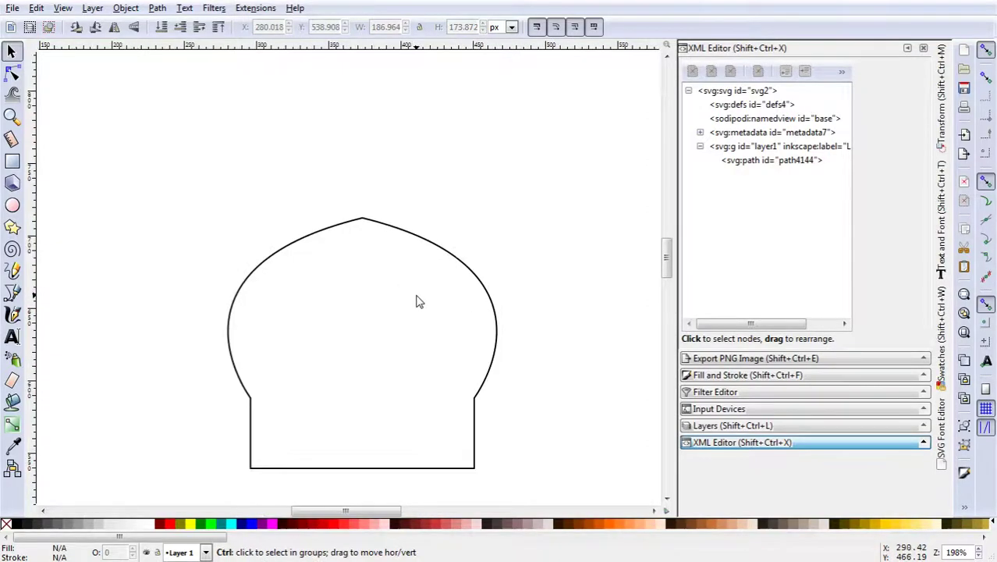
# - Draw a guide rectangle, about 155.56 × 157.08 px, from the dome's bottom-left corner past its shoulders
pyautogui.click(12, 163)
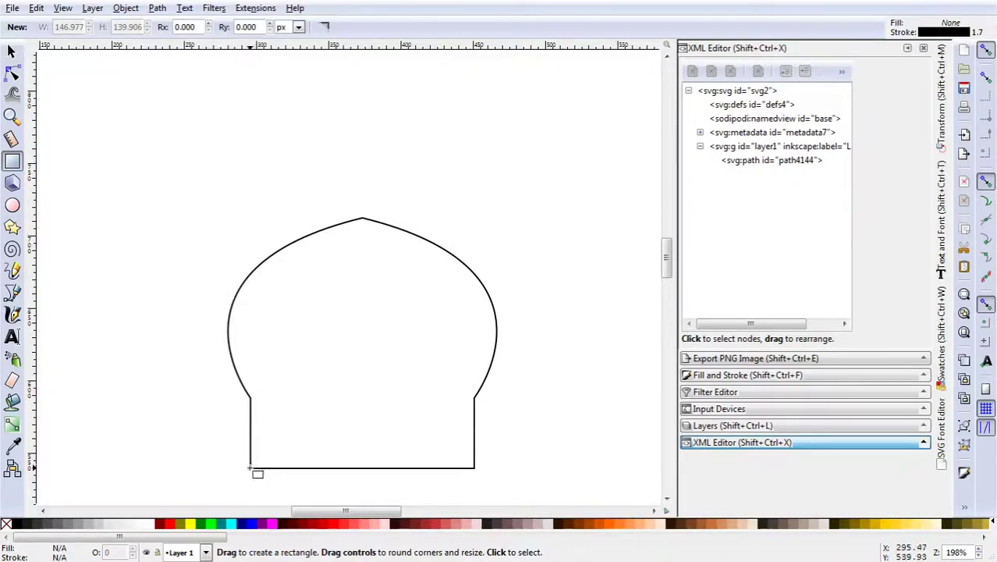
pyautogui.moveTo(249, 468)
pyautogui.mouseDown()
pyautogui.moveTo(355, 284)
pyautogui.moveTo(474, 241)
pyautogui.mouseUp()
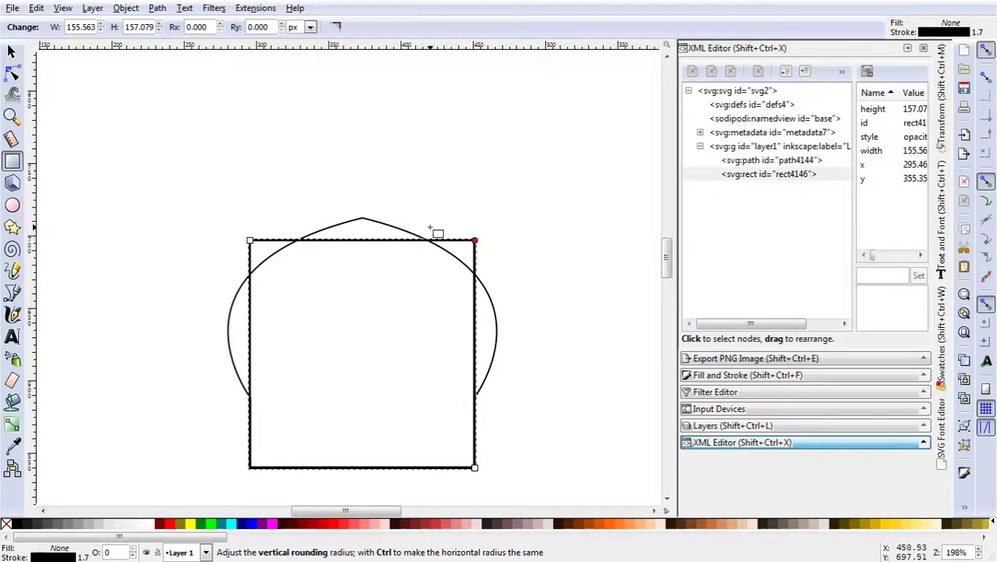
pyautogui.click(12, 51)
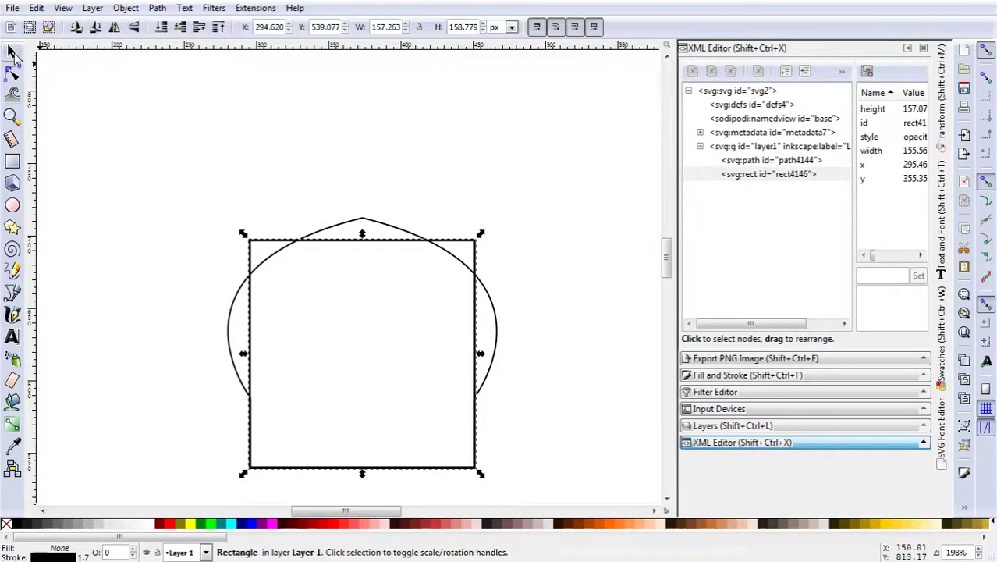
pyautogui.click(403, 159)
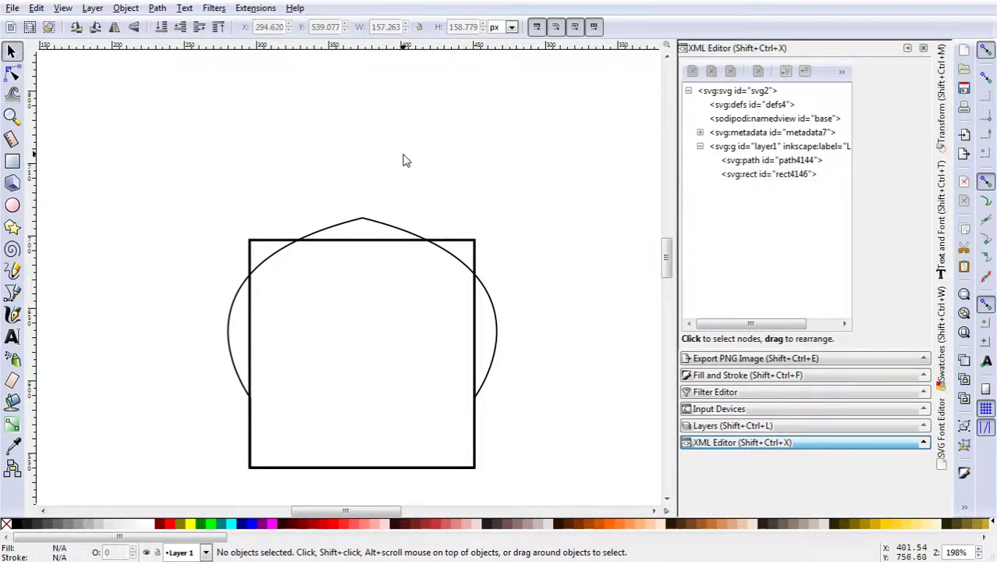
pyautogui.click(376, 223)
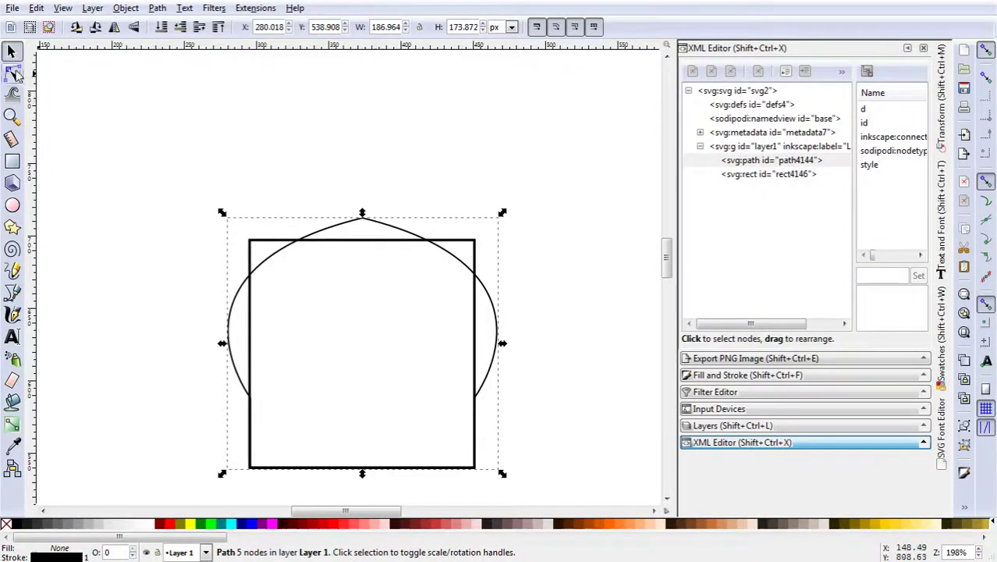
# - Zoom in on the dome outline's nodes where it meets the rectangle's top edge
pyautogui.click(13, 73)
pyautogui.keyDown('ctrl'); pyautogui.scroll(3, 334, 223); pyautogui.keyUp('ctrl')
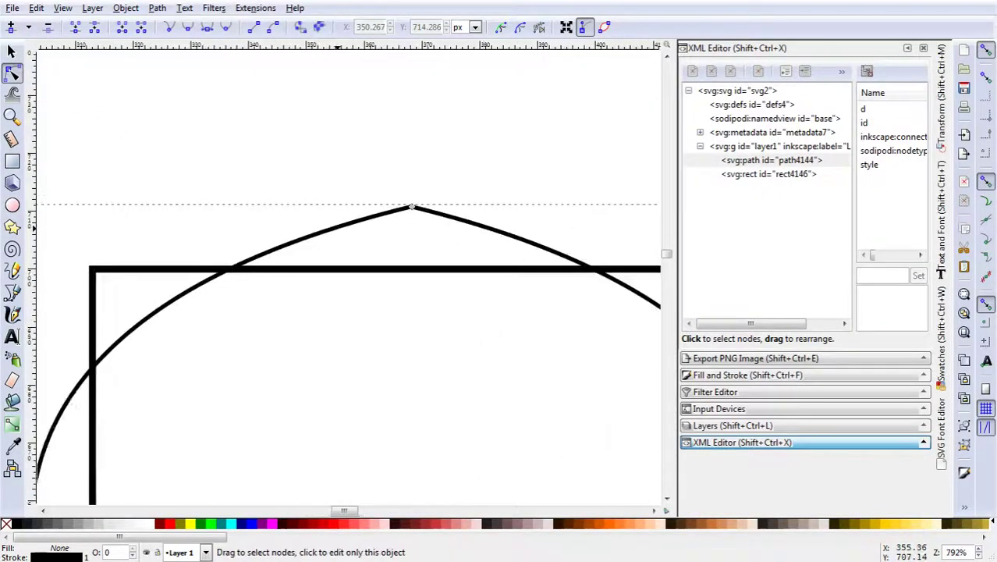
pyautogui.keyDown('ctrl'); pyautogui.scroll(2, 372, 218); pyautogui.keyUp('ctrl')
pyautogui.moveTo(187, 284); pyautogui.dragTo(215, 295)
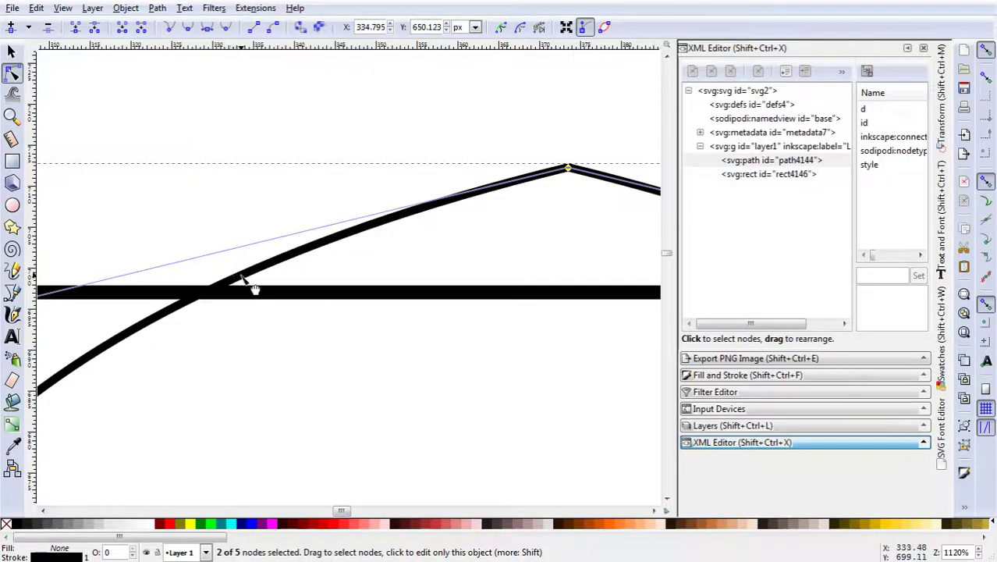
pyautogui.click(248, 296)
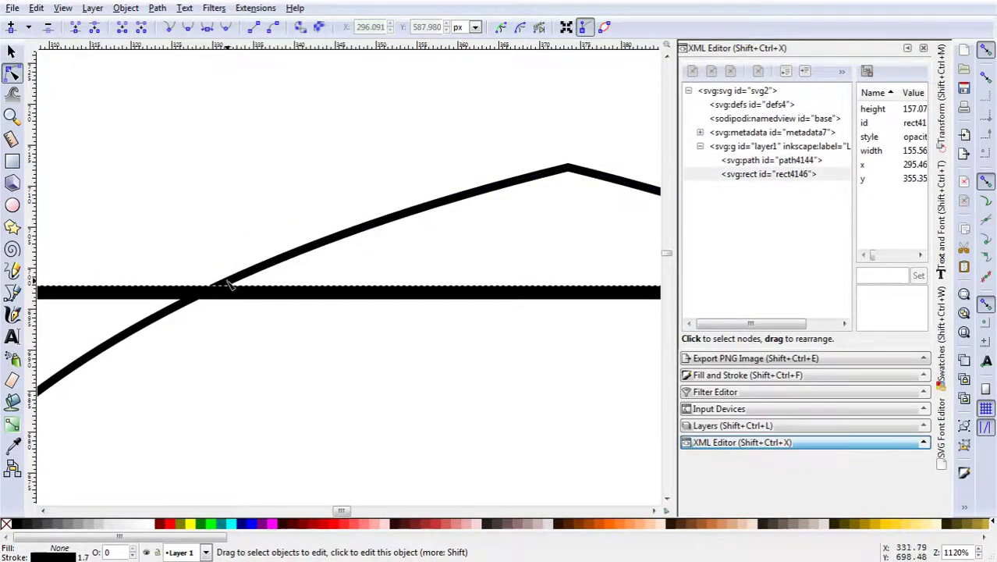
pyautogui.click(229, 284)
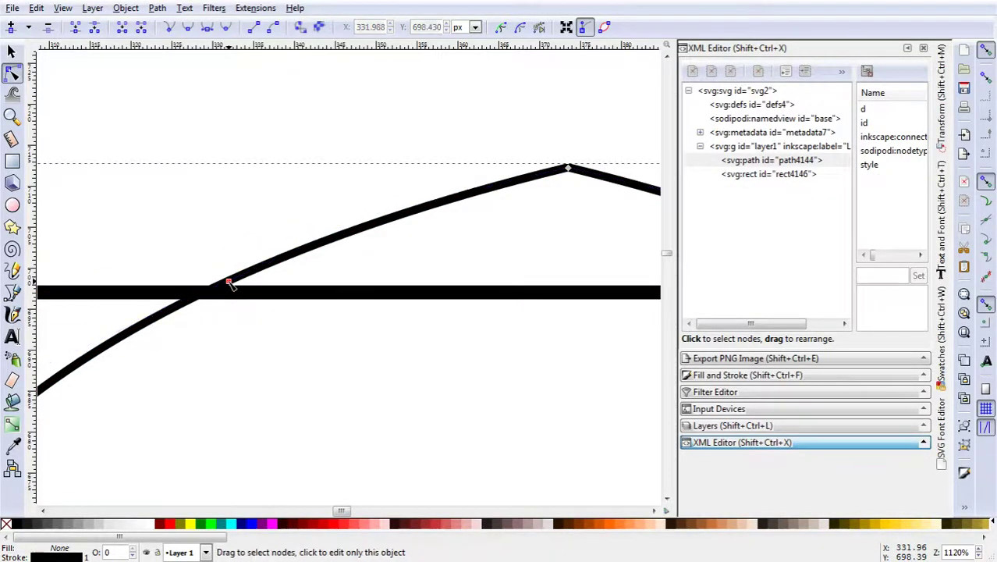
pyautogui.keyDown('ctrl'); pyautogui.scroll(-2, 322, 263); pyautogui.keyUp('ctrl')
pyautogui.keyDown('ctrl'); pyautogui.scroll(-1, 452, 259); pyautogui.keyUp('ctrl')
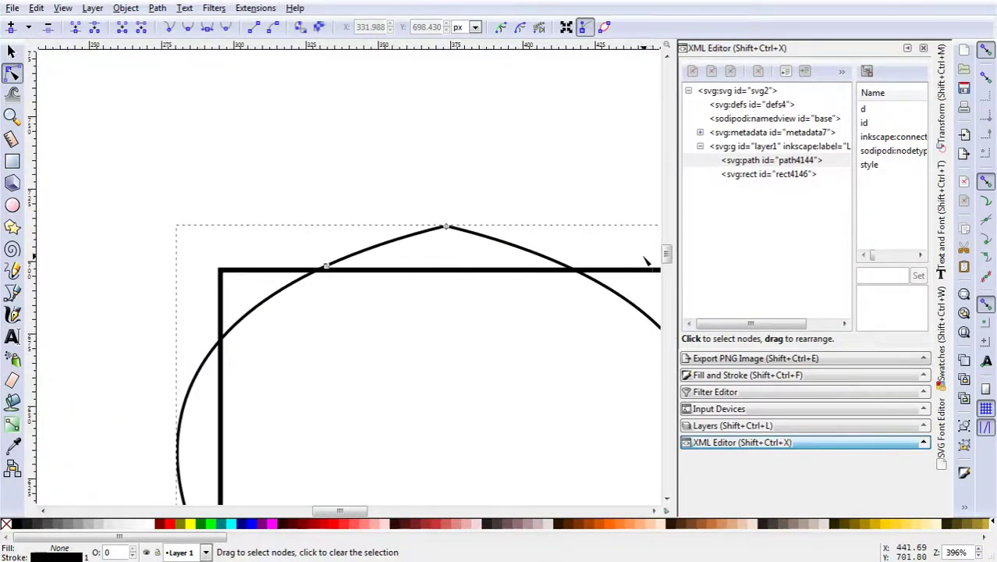
pyautogui.keyDown('ctrl'); pyautogui.scroll(3, 644, 261); pyautogui.keyUp('ctrl')
pyautogui.keyDown('ctrl'); pyautogui.scroll(2, 582, 267); pyautogui.keyUp('ctrl')
# - Add nodes where the dome curve crosses the rectangle's top edge
pyautogui.click(409, 305)
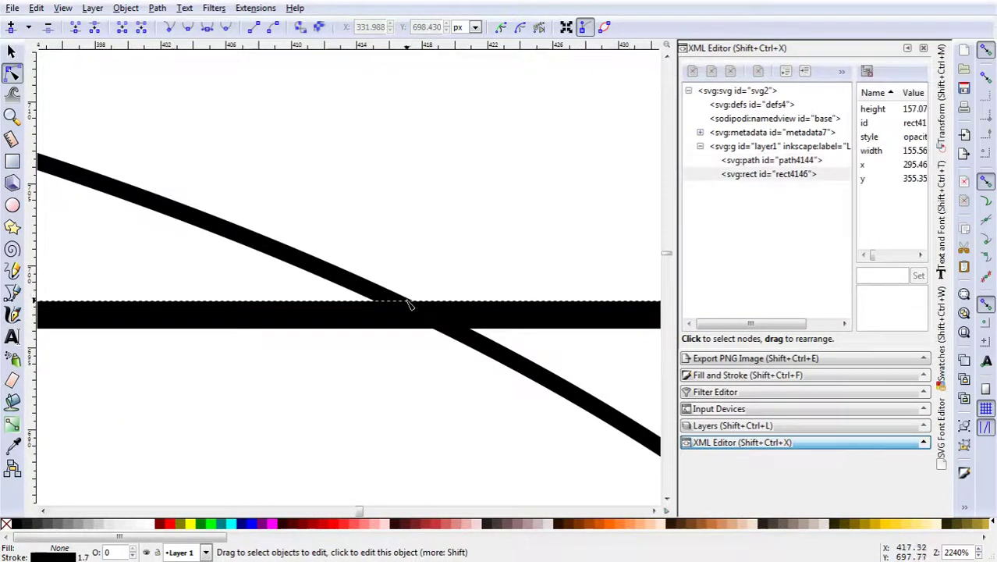
pyautogui.click(381, 294)
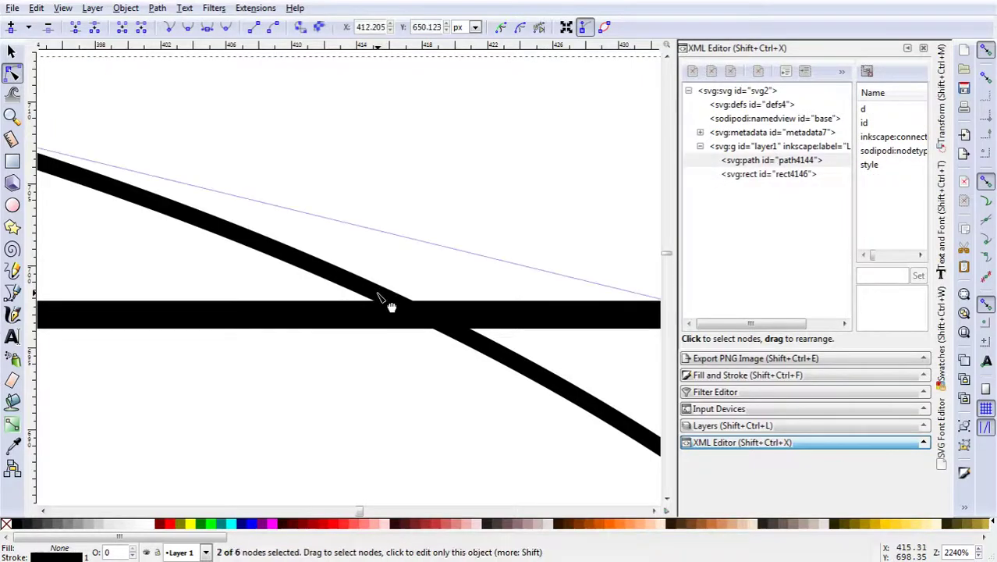
pyautogui.doubleClick(379, 292)
pyautogui.keyDown('ctrl'); pyautogui.scroll(-2, 470, 269); pyautogui.keyUp('ctrl')
pyautogui.keyDown('ctrl'); pyautogui.scroll(-4, 468, 271); pyautogui.keyUp('ctrl')
pyautogui.keyDown('ctrl'); pyautogui.scroll(-2, 470, 270); pyautogui.keyUp('ctrl')
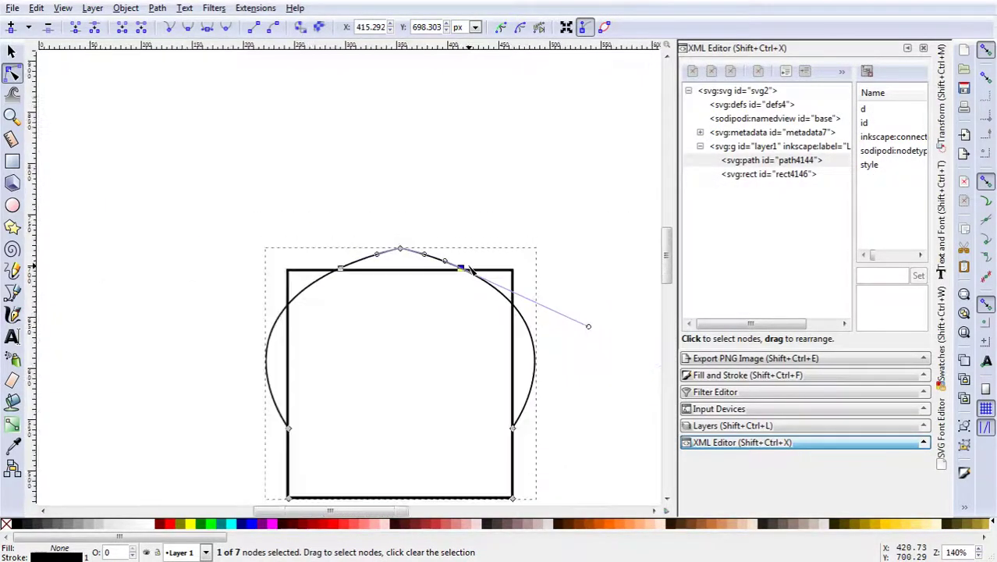
pyautogui.keyDown('ctrl'); pyautogui.scroll(1, 471, 270); pyautogui.keyUp('ctrl')
pyautogui.keyDown('ctrl'); pyautogui.scroll(2, 402, 271); pyautogui.keyUp('ctrl')
pyautogui.keyDown('ctrl'); pyautogui.scroll(2, 393, 267); pyautogui.keyUp('ctrl')
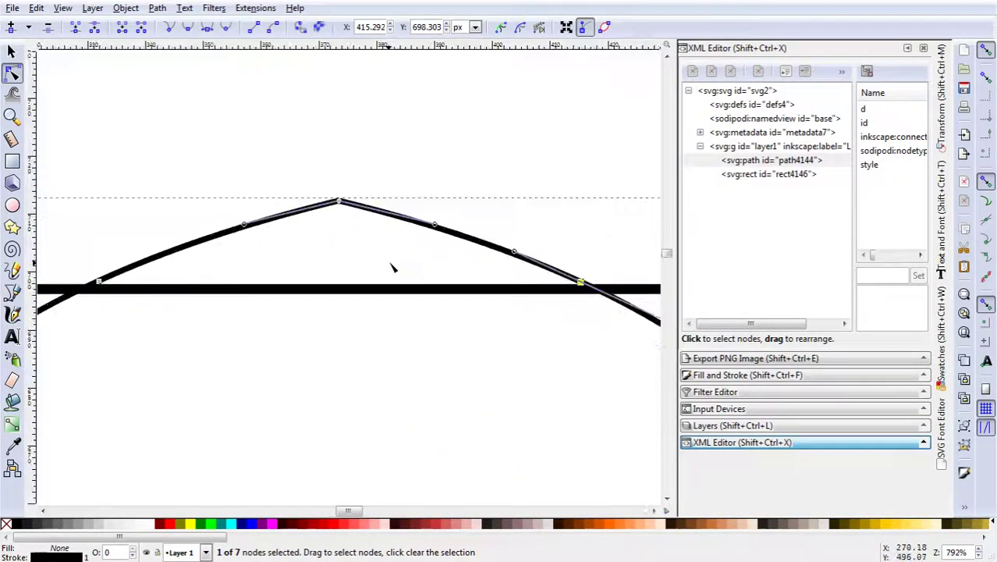
pyautogui.keyDown('ctrl'); pyautogui.scroll(-1, 391, 266); pyautogui.keyUp('ctrl')
pyautogui.keyDown('ctrl'); pyautogui.scroll(-1, 392, 267); pyautogui.keyUp('ctrl')
pyautogui.keyDown('ctrl'); pyautogui.scroll(1, 378, 226); pyautogui.keyUp('ctrl')
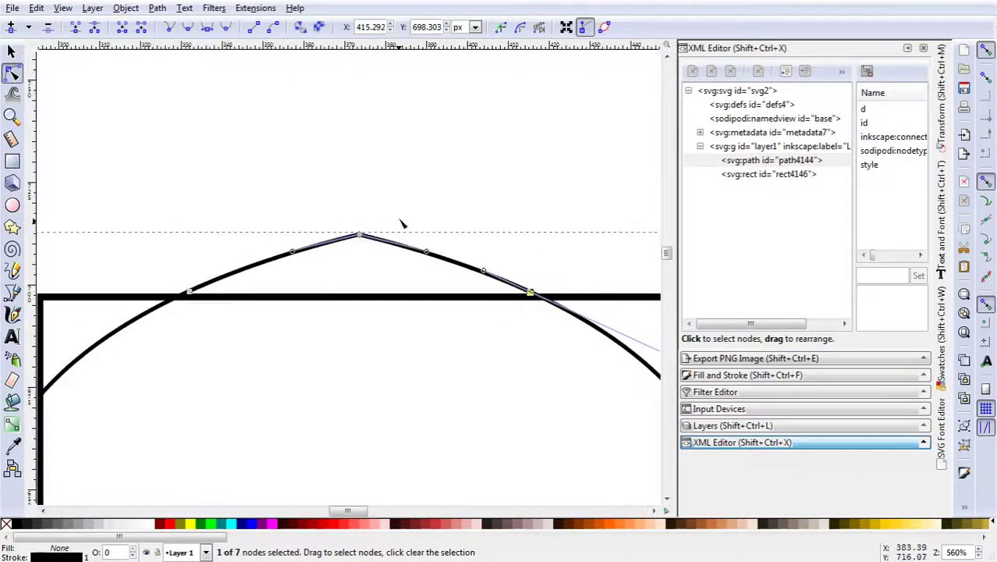
pyautogui.keyDown('ctrl'); pyautogui.scroll(-2, 422, 223); pyautogui.keyUp('ctrl')
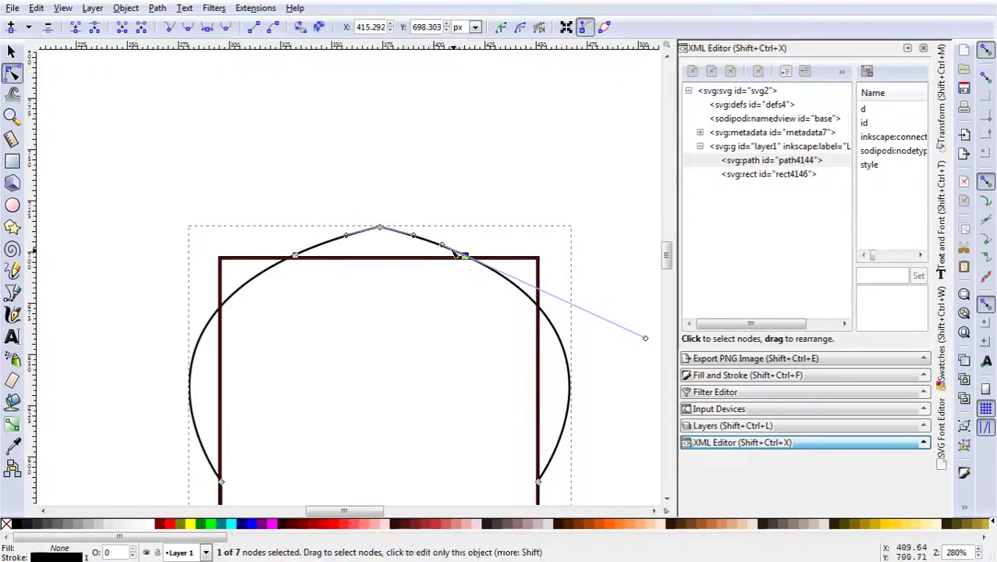
pyautogui.keyDown('ctrl'); pyautogui.scroll(2, 421, 234); pyautogui.keyUp('ctrl')
pyautogui.keyDown('ctrl'); pyautogui.scroll(1, 382, 232); pyautogui.keyUp('ctrl')
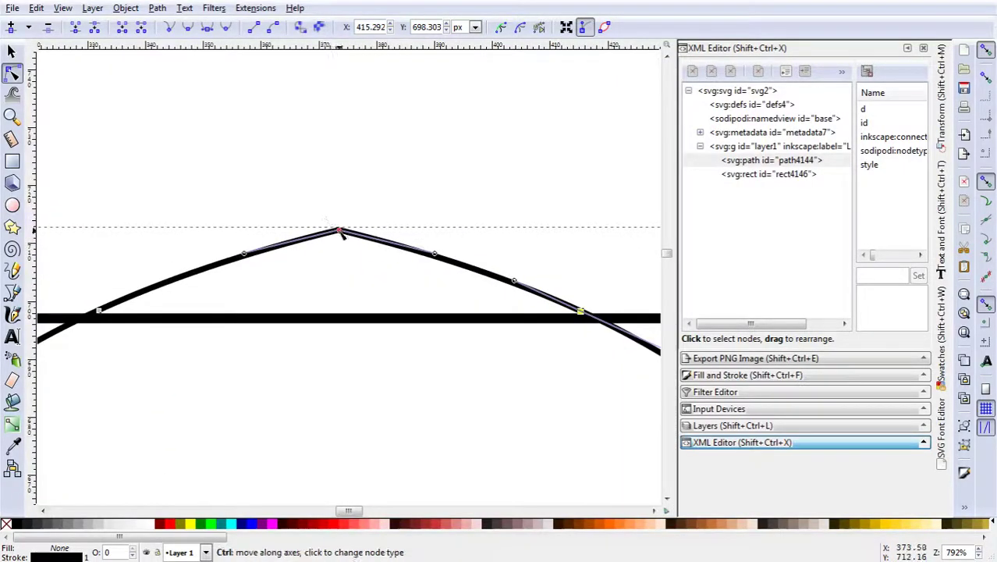
# - Raise the dome's peak node and pull both its handles inward into a pointed cusp
pyautogui.click(338, 230)
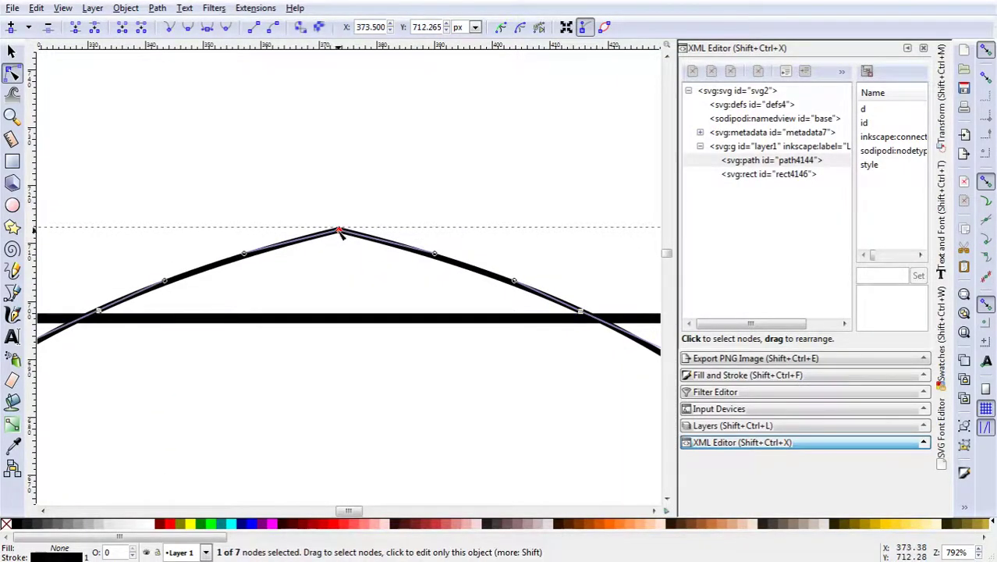
pyautogui.moveTo(339, 233); pyautogui.dragTo(346, 136)
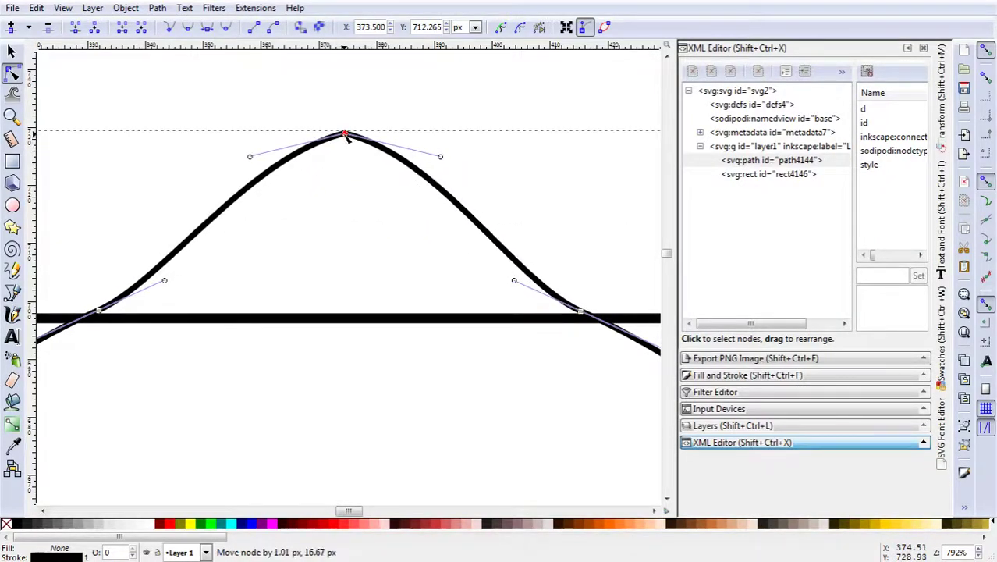
pyautogui.moveTo(249, 157); pyautogui.dragTo(345, 228)
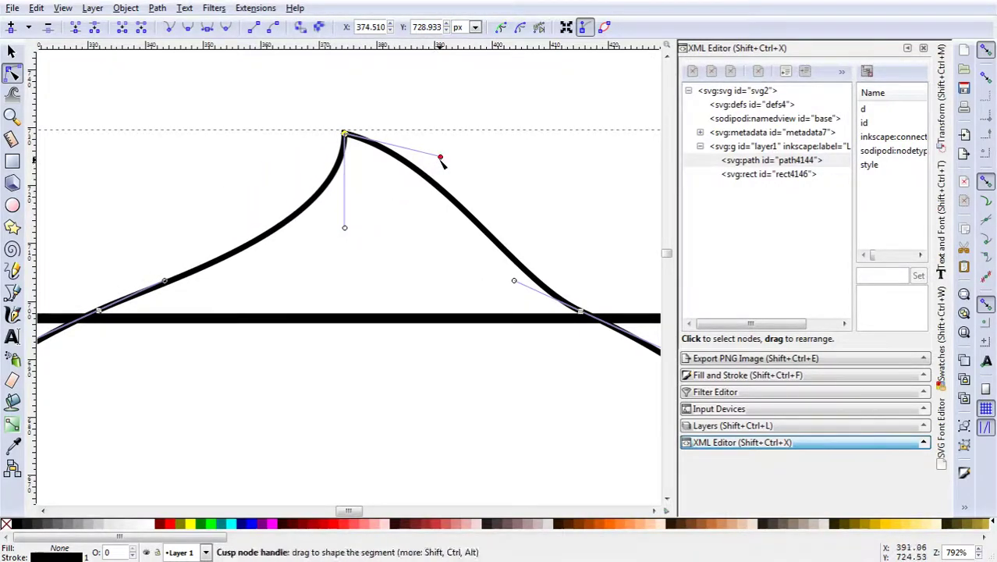
pyautogui.moveTo(440, 157); pyautogui.dragTo(345, 230)
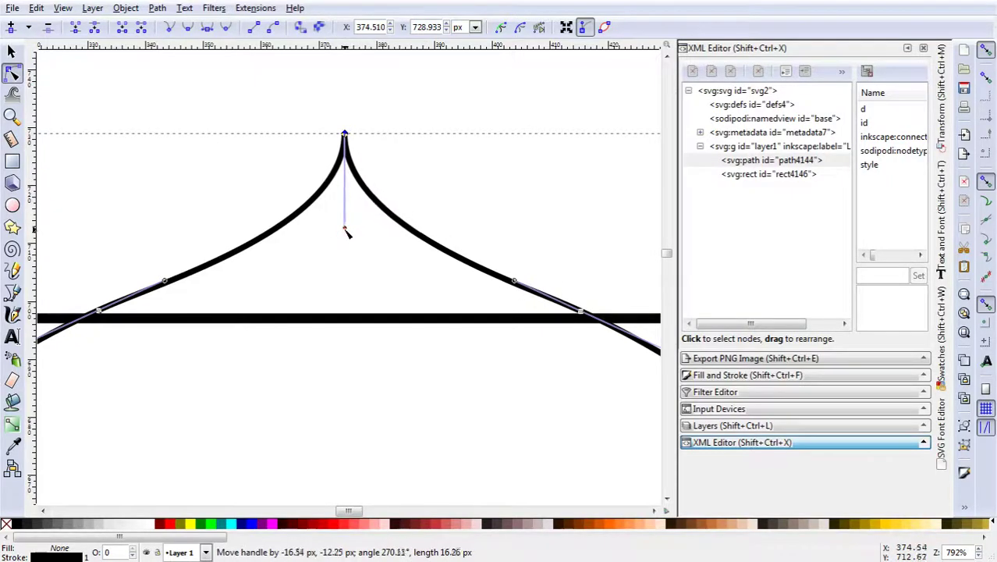
pyautogui.scroll(-5, 389, 285)
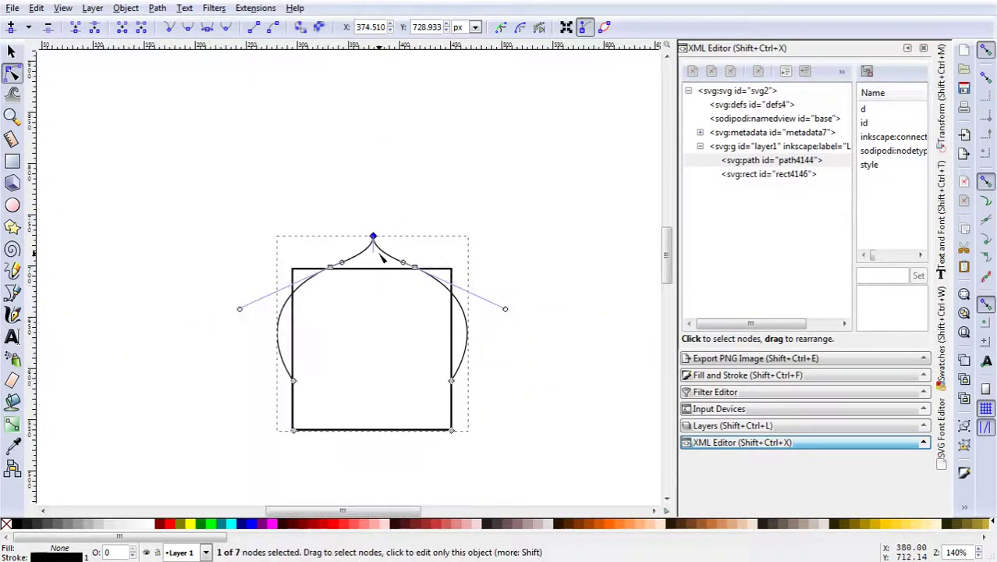
pyautogui.click(12, 51)
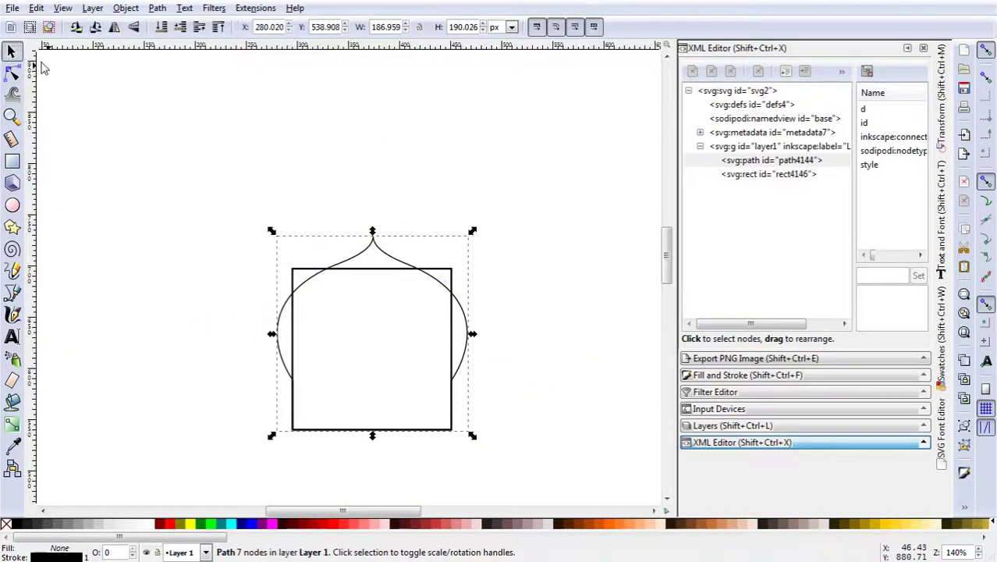
# - Delete the guide rectangle and select the remaining onion-dome outline
pyautogui.click(364, 178)
pyautogui.click(375, 269)
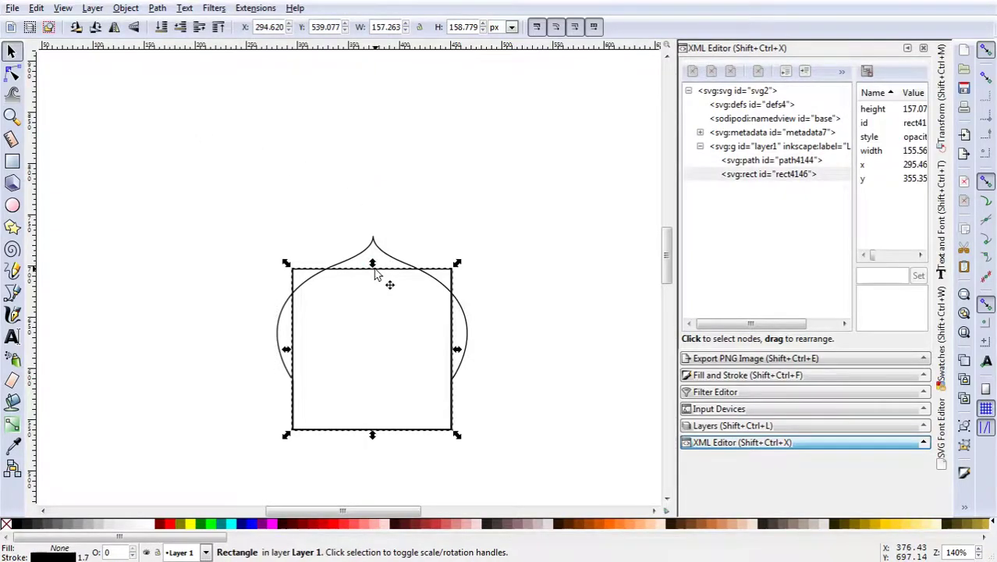
pyautogui.rightClick(376, 275)
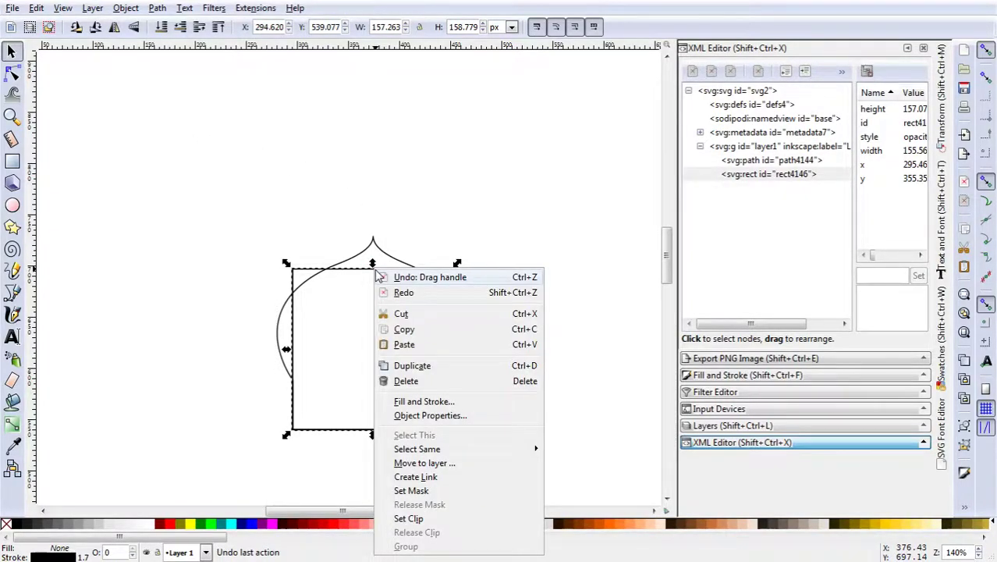
pyautogui.click(499, 386)
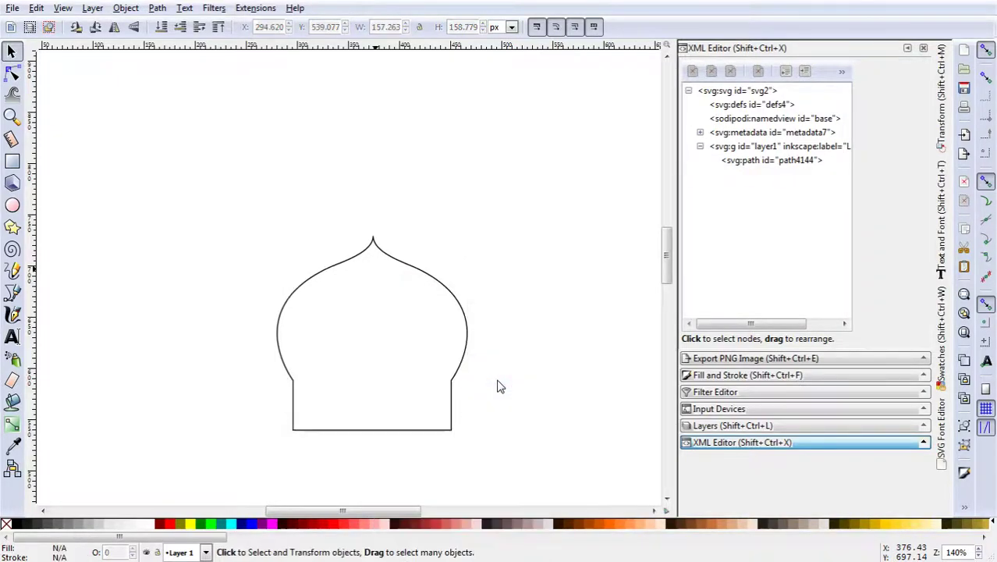
pyautogui.scroll(-1, 457, 333)
pyautogui.scroll(-2, 457, 333)
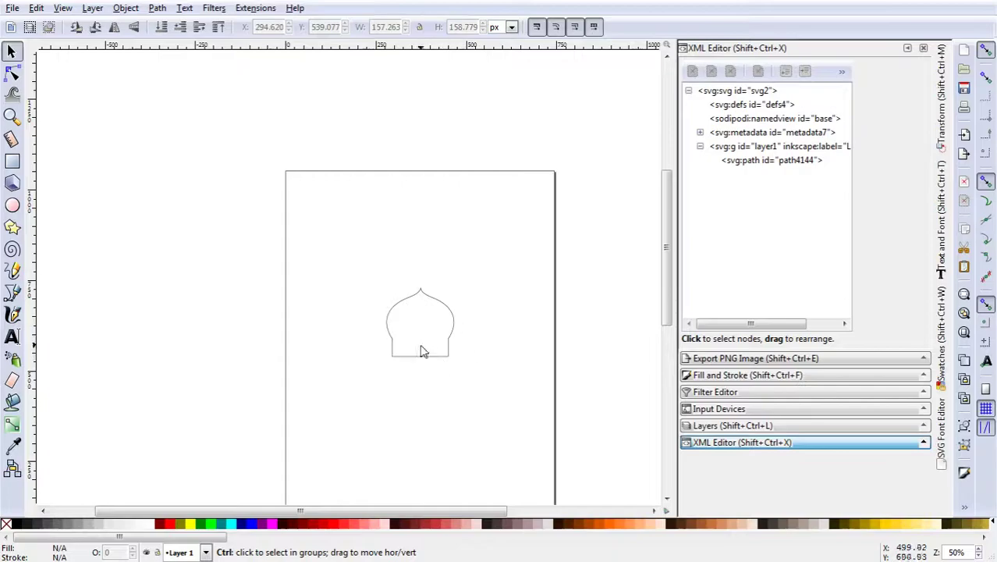
pyautogui.scroll(1, 425, 349)
pyautogui.scroll(2, 441, 335)
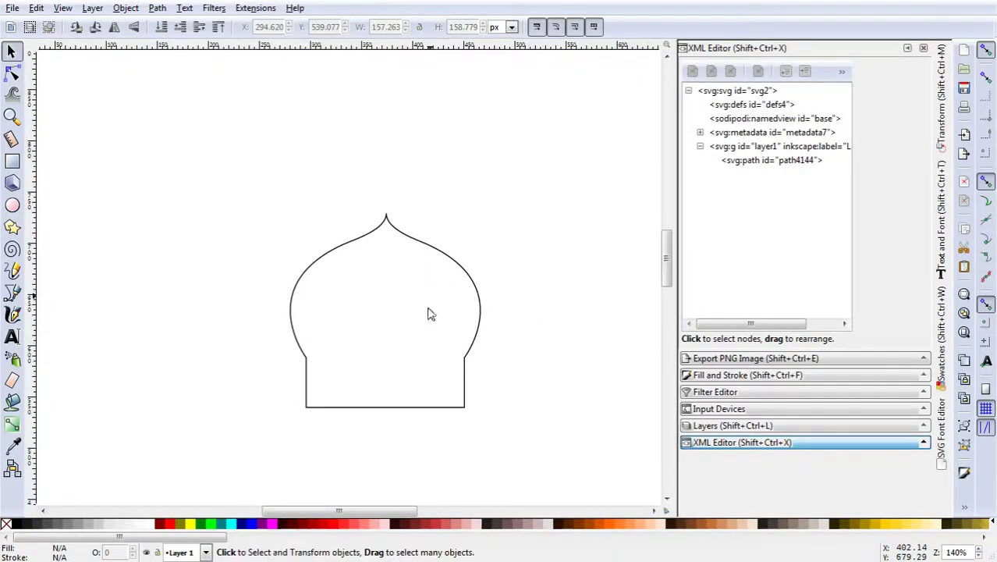
pyautogui.click(417, 247)
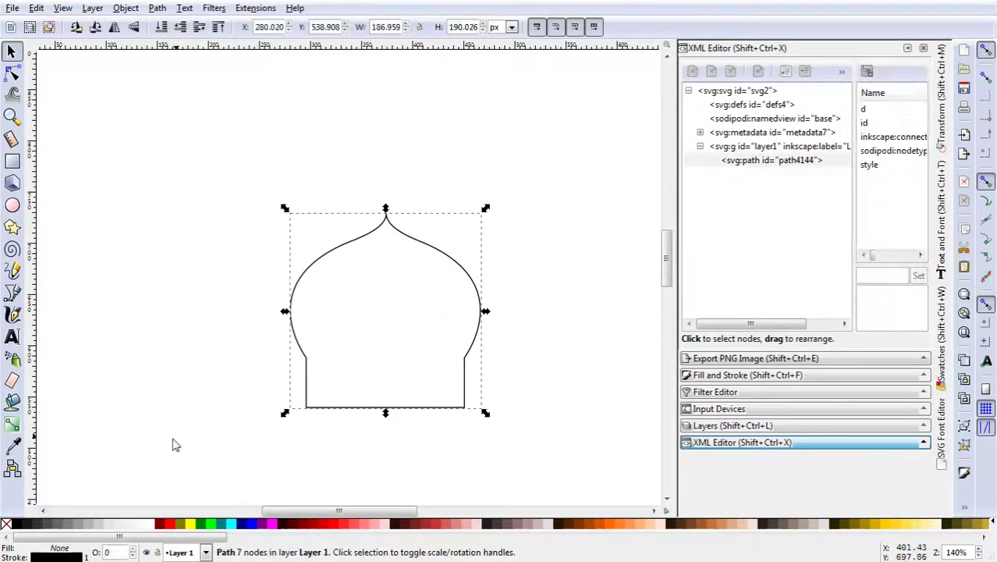
# - Fill the onion dome solid black from the palette
pyautogui.click(28, 525)
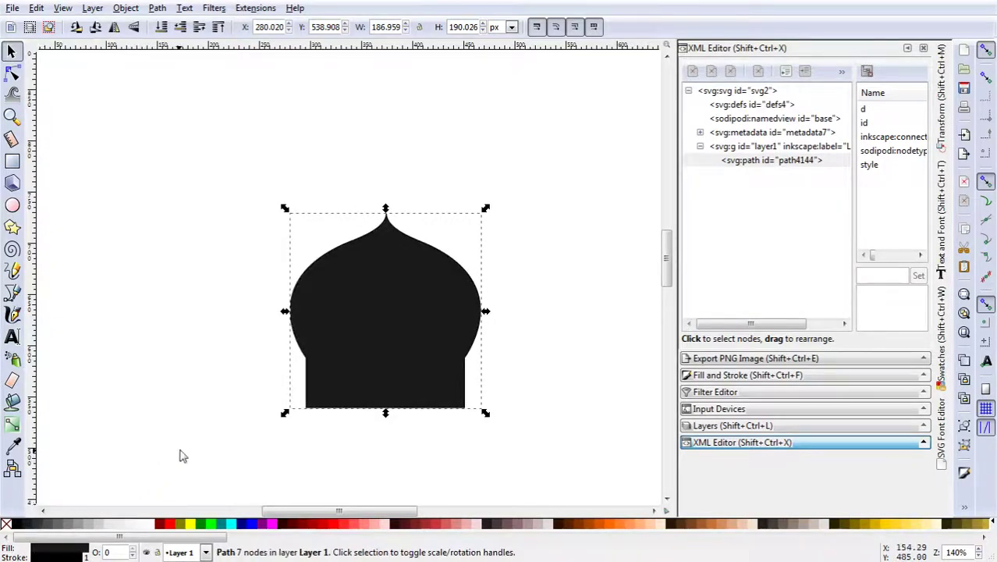
pyautogui.click(537, 300)
pyautogui.scroll(-4, 538, 299)
pyautogui.scroll(1, 562, 300)
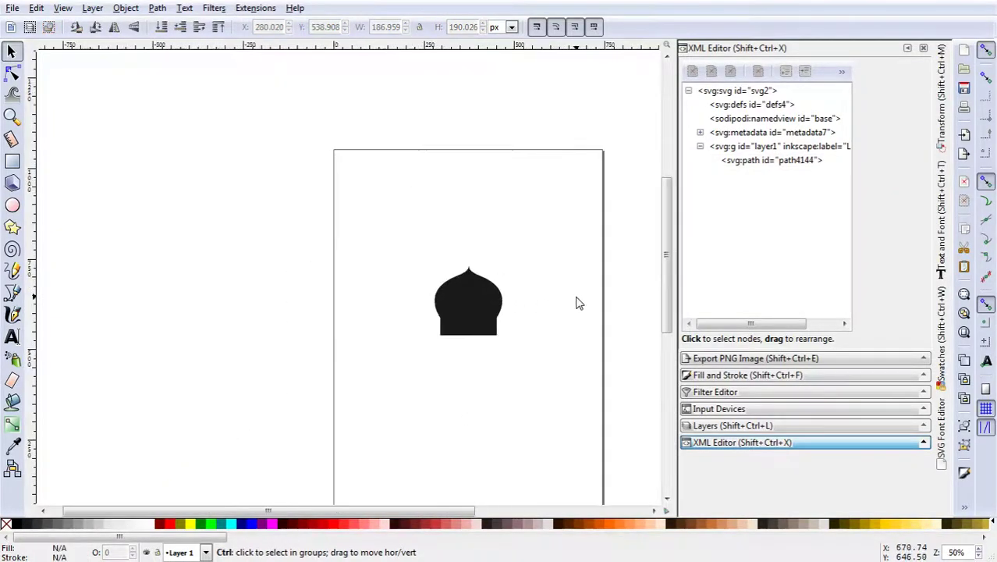
pyautogui.scroll(2, 468, 320)
pyautogui.click(425, 320)
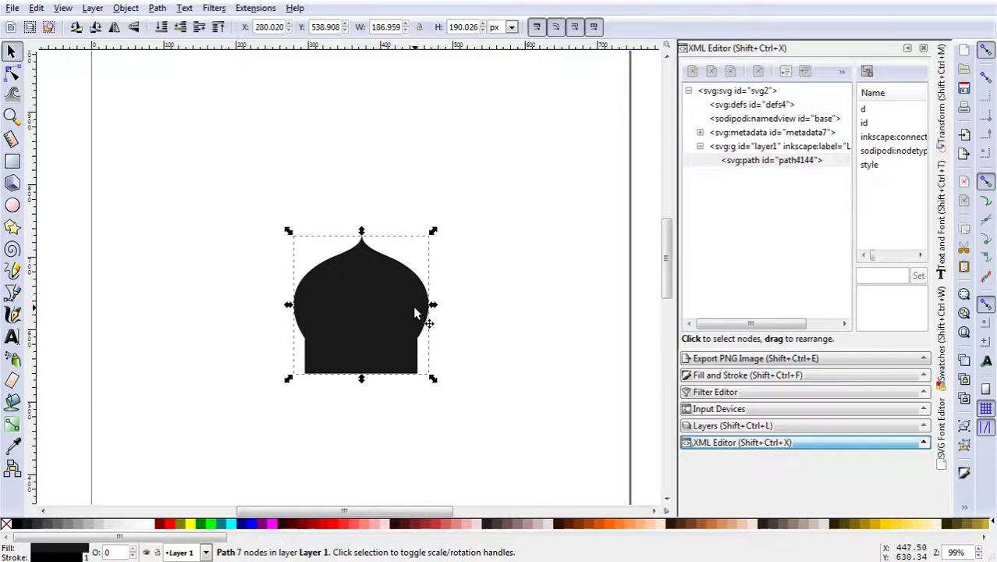
# - Reduce the dome's stroke width to 0.300 px in Fill and Stroke
pyautogui.click(708, 375)
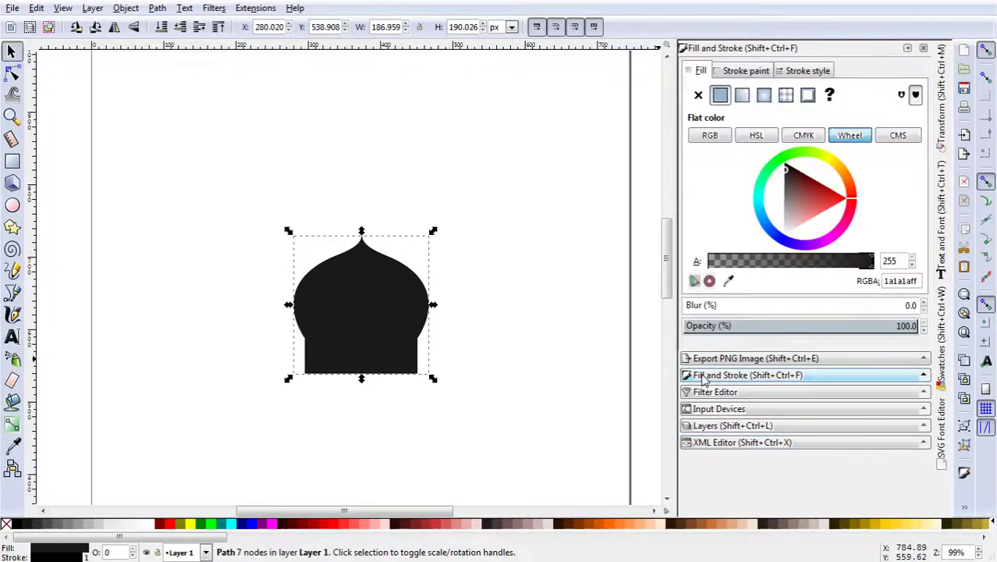
pyautogui.click(789, 71)
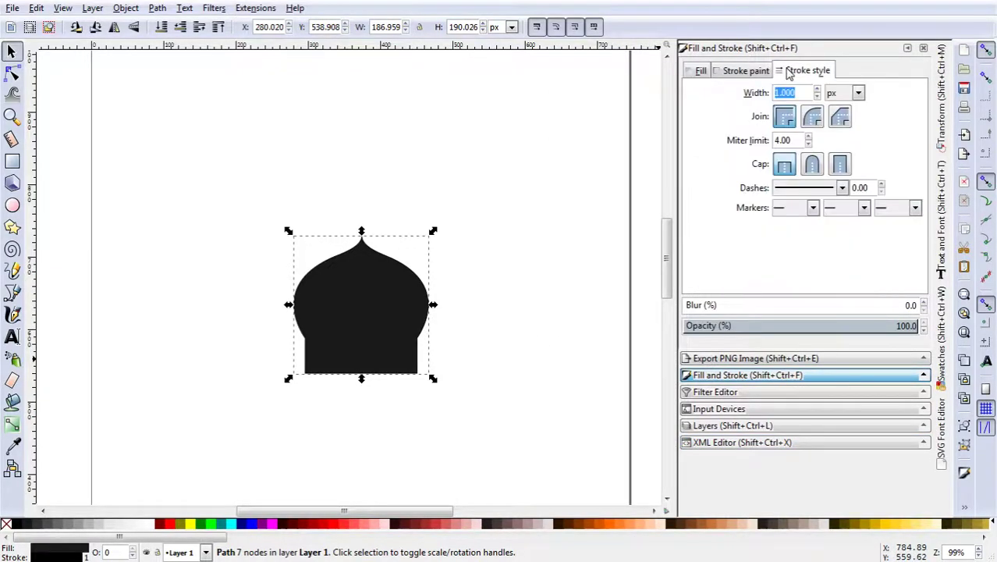
pyautogui.click(818, 97)
pyautogui.click(818, 97)
pyautogui.click(818, 97)
pyautogui.click(817, 97)
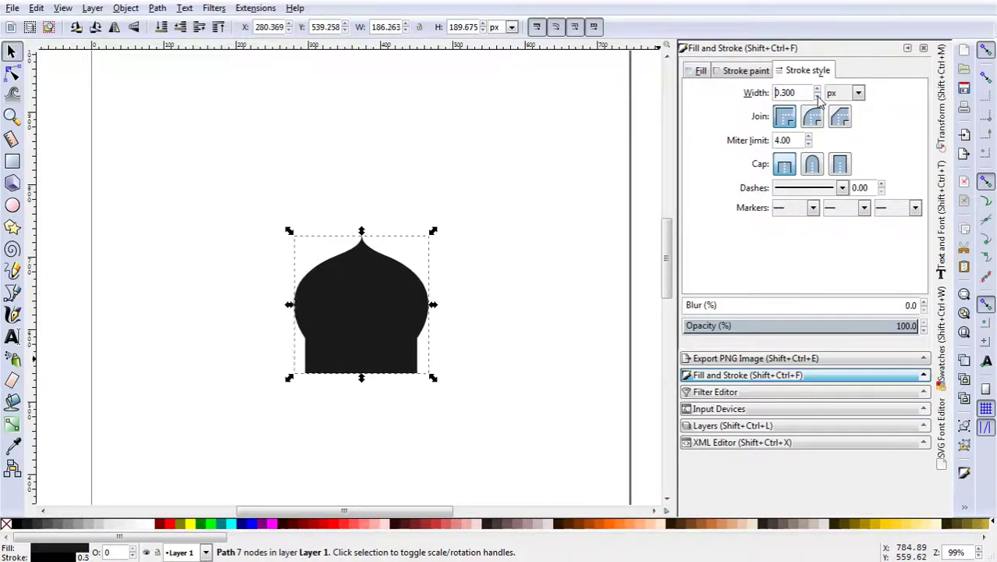
pyautogui.click(608, 228)
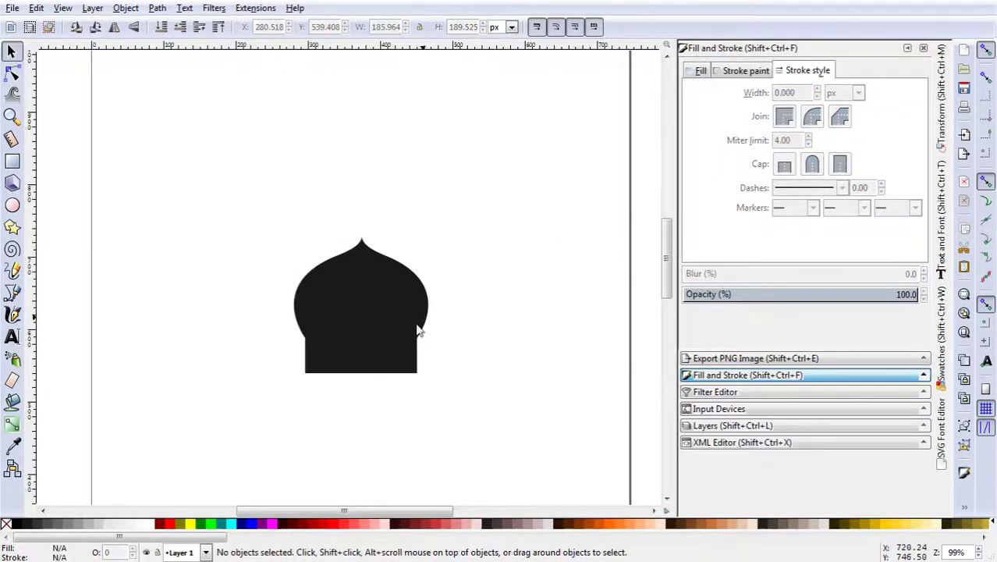
pyautogui.scroll(-3, 398, 382)
pyautogui.scroll(1, 385, 394)
pyautogui.scroll(1, 390, 392)
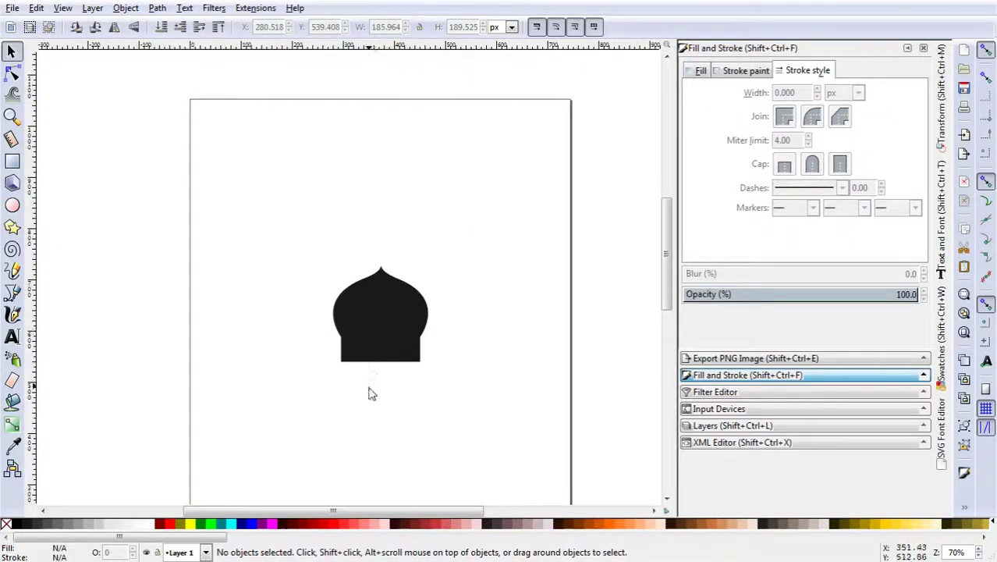
# - Draw a solid black rectangle, about 155.30 × 182.14 px, extending down from the dome as its base
pyautogui.scroll(1, 372, 414)
pyautogui.scroll(-1, 370, 374)
pyautogui.scroll(-1, 367, 351)
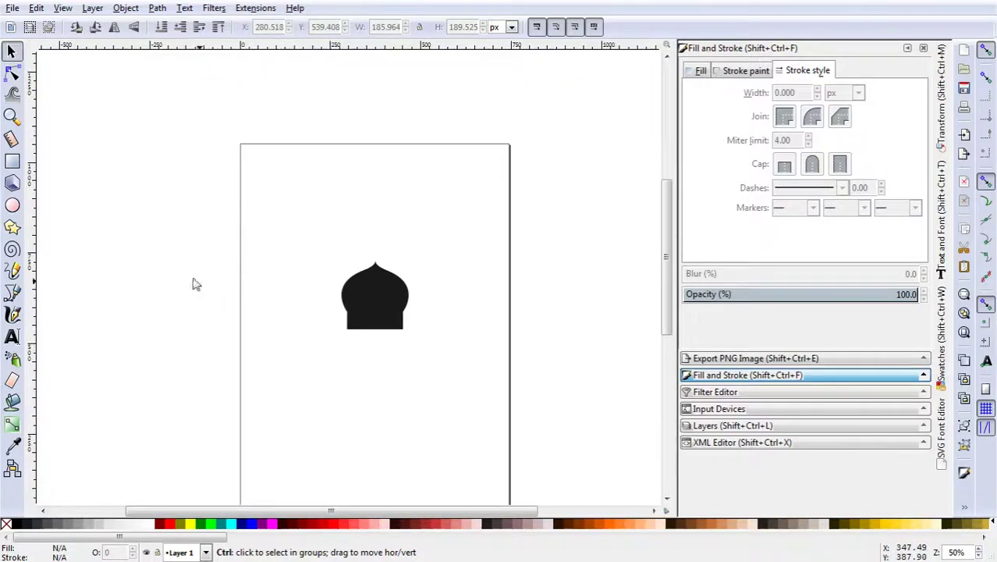
pyautogui.click(17, 163)
pyautogui.keyDown('ctrl'); pyautogui.scroll(1, 367, 342); pyautogui.keyUp('ctrl')
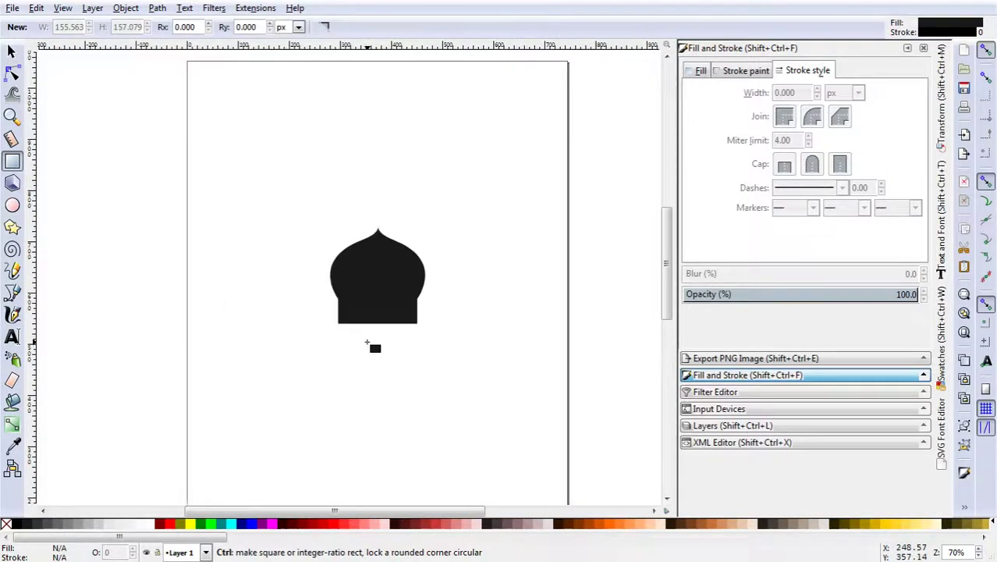
pyautogui.keyDown('ctrl'); pyautogui.scroll(2, 367, 342); pyautogui.keyUp('ctrl')
pyautogui.moveTo(310, 305)
pyautogui.mouseDown()
pyautogui.moveTo(467, 452)
pyautogui.moveTo(468, 491)
pyautogui.mouseUp()
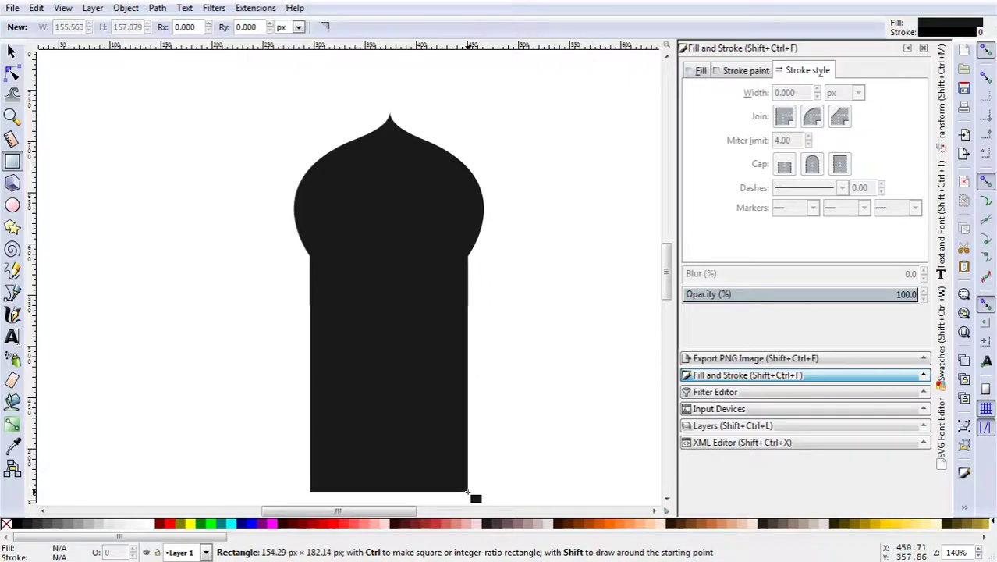
pyautogui.moveTo(468, 492); pyautogui.dragTo(468, 492)
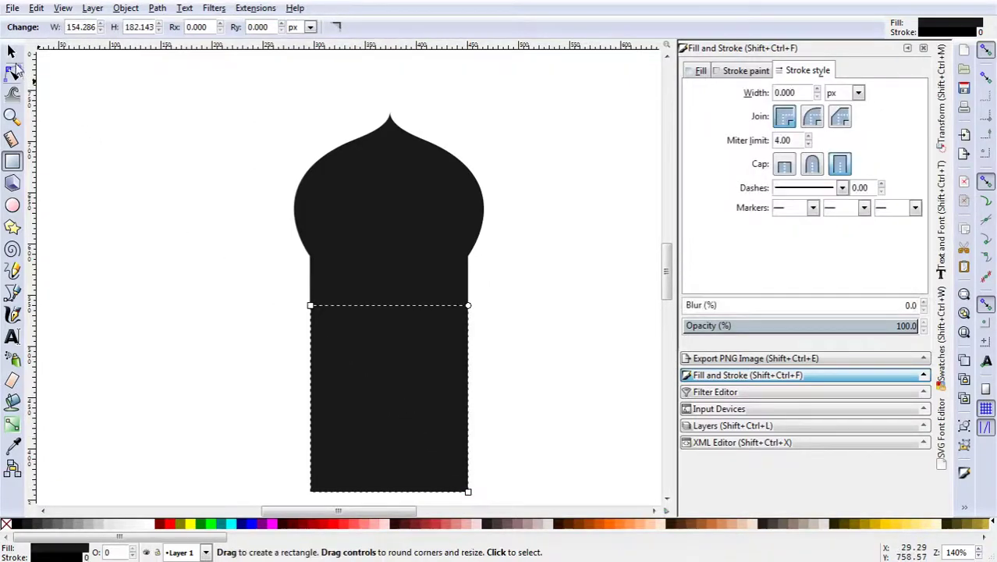
pyautogui.click(11, 52)
pyautogui.click(284, 321)
pyautogui.keyDown('ctrl'); pyautogui.scroll(3, 304, 328); pyautogui.keyUp('ctrl')
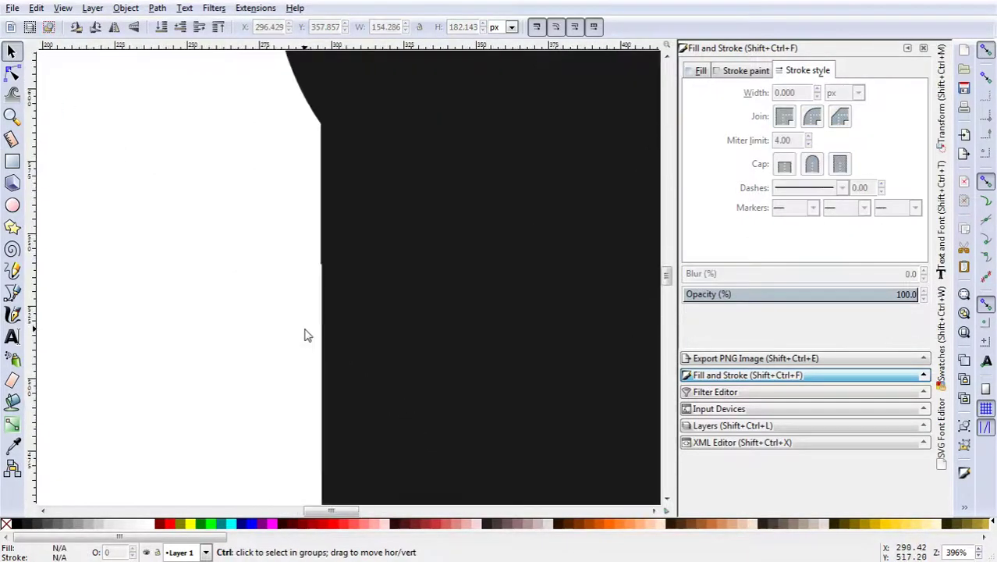
pyautogui.click(337, 320)
pyautogui.keyDown('ctrl'); pyautogui.scroll(-2, 332, 327); pyautogui.keyUp('ctrl')
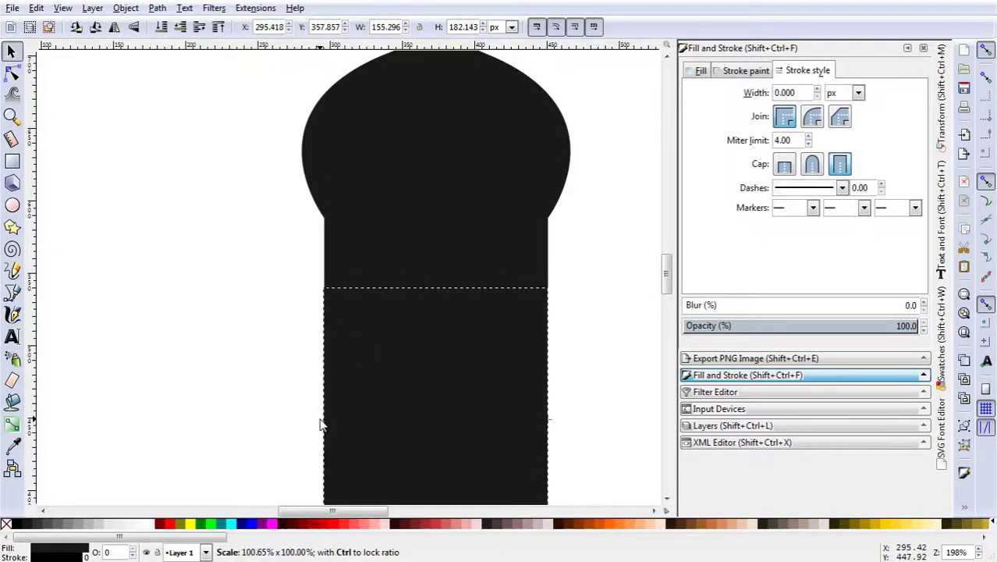
# - Widen the rectangle past the dome's base and stretch it downward to about 286.72 × 262.14 px
pyautogui.moveTo(320, 422); pyautogui.dragTo(319, 421)
pyautogui.click(300, 384)
pyautogui.keyDown('ctrl'); pyautogui.scroll(-4, 414, 341); pyautogui.keyUp('ctrl')
pyautogui.keyDown('ctrl'); pyautogui.scroll(2, 433, 374); pyautogui.keyUp('ctrl')
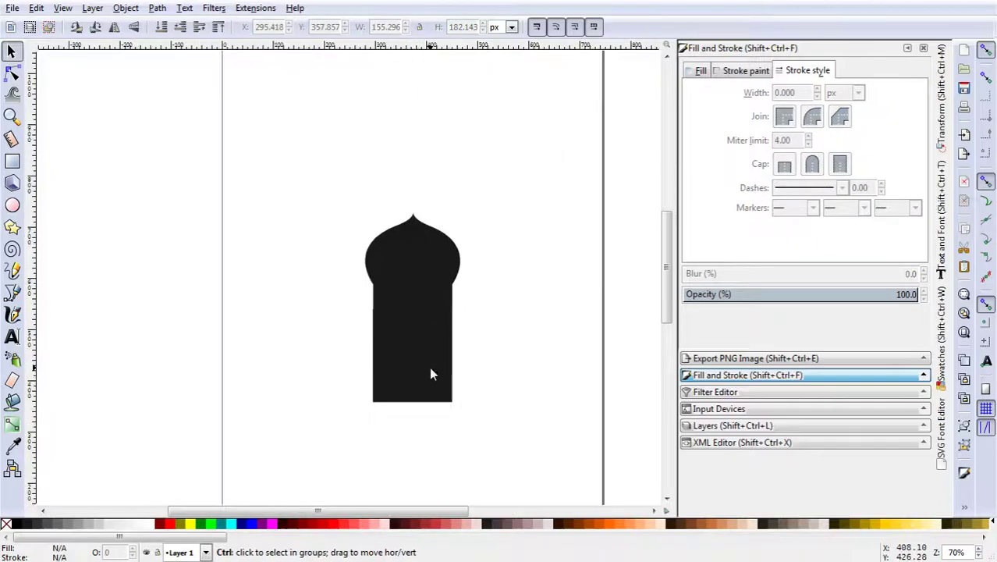
pyautogui.keyDown('ctrl'); pyautogui.scroll(-1, 431, 361); pyautogui.keyUp('ctrl')
pyautogui.click(431, 361)
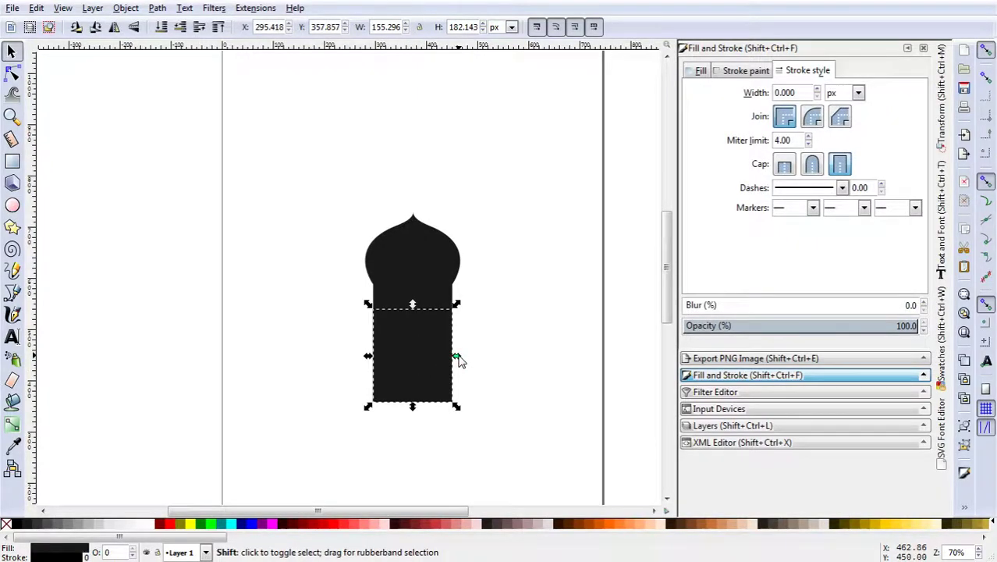
pyautogui.moveTo(457, 359); pyautogui.dragTo(493, 363)
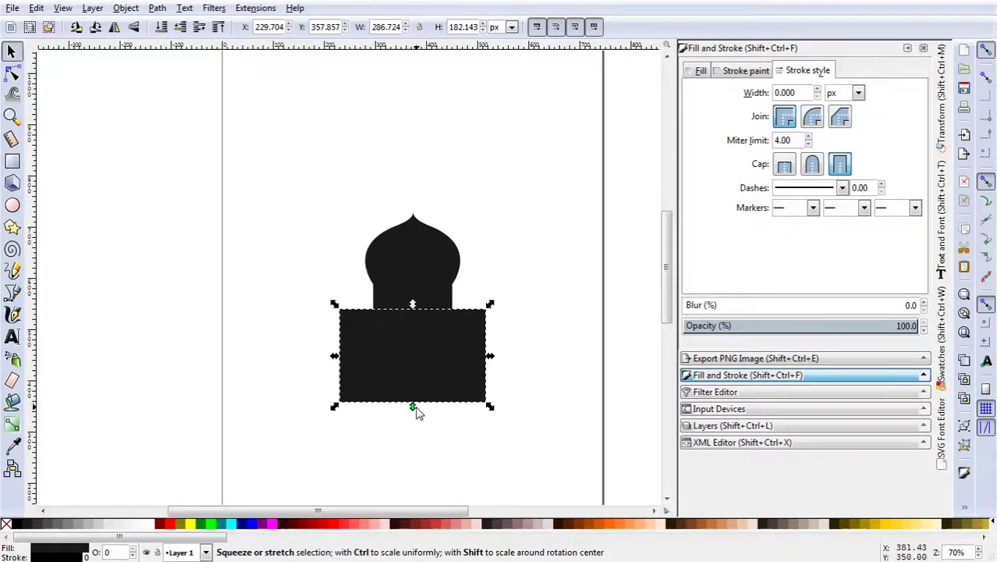
pyautogui.moveTo(416, 411); pyautogui.dragTo(416, 447)
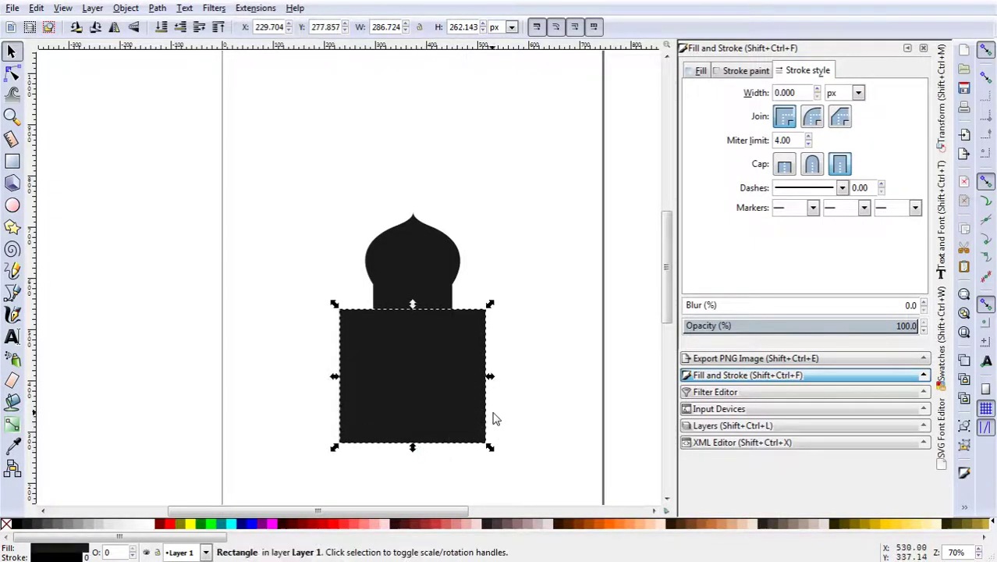
pyautogui.click(513, 384)
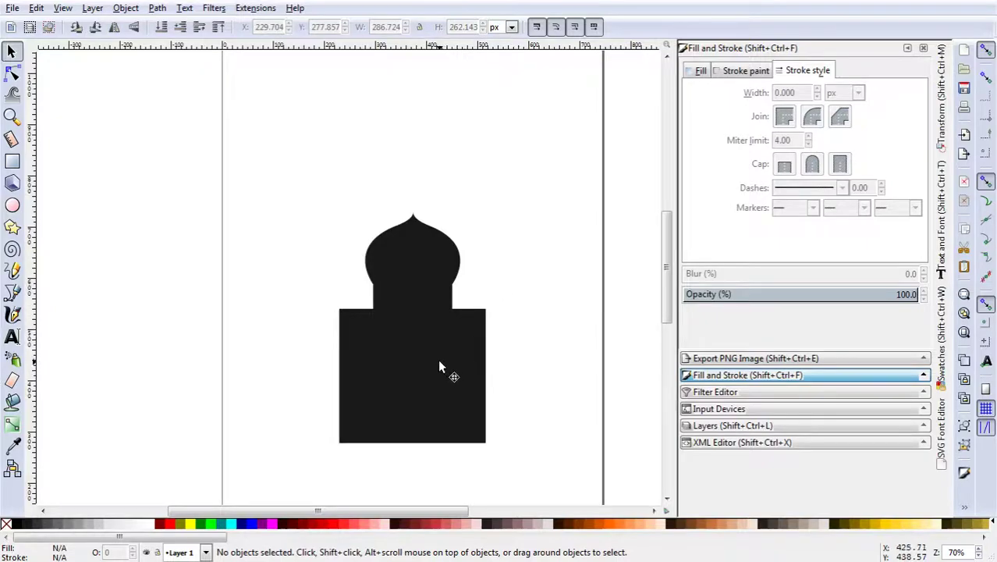
# - Nudge the enlarged rectangle right, then about 4 px left, to centre it beneath the dome
pyautogui.moveTo(439, 362); pyautogui.dragTo(444, 373)
pyautogui.click(511, 351)
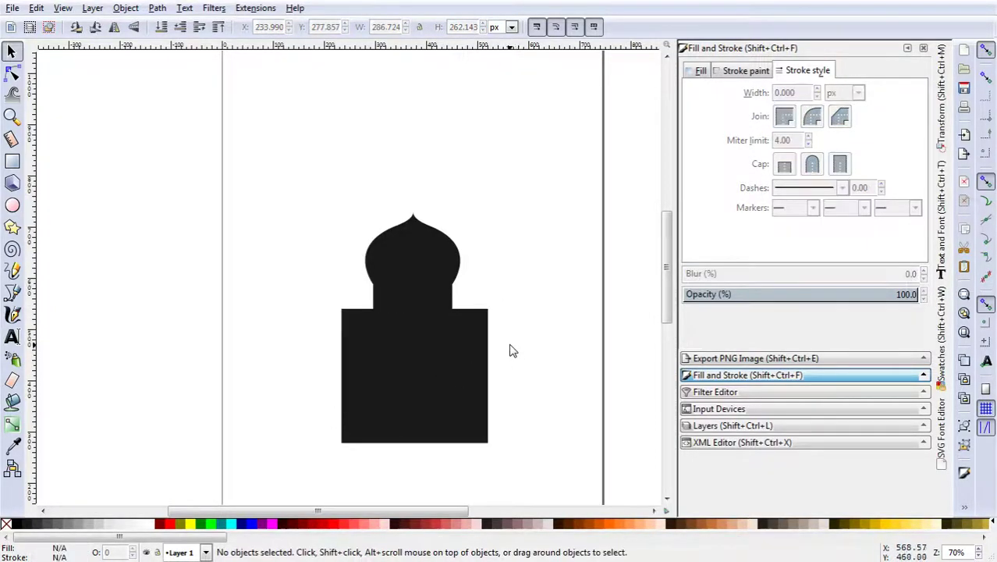
pyautogui.click(477, 351)
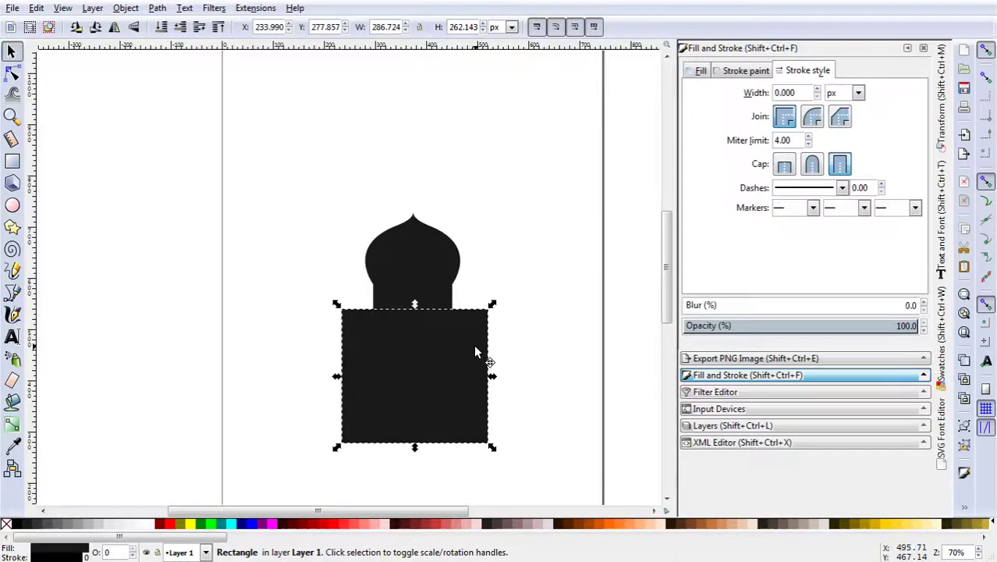
pyautogui.moveTo(475, 346); pyautogui.dragTo(472, 346)
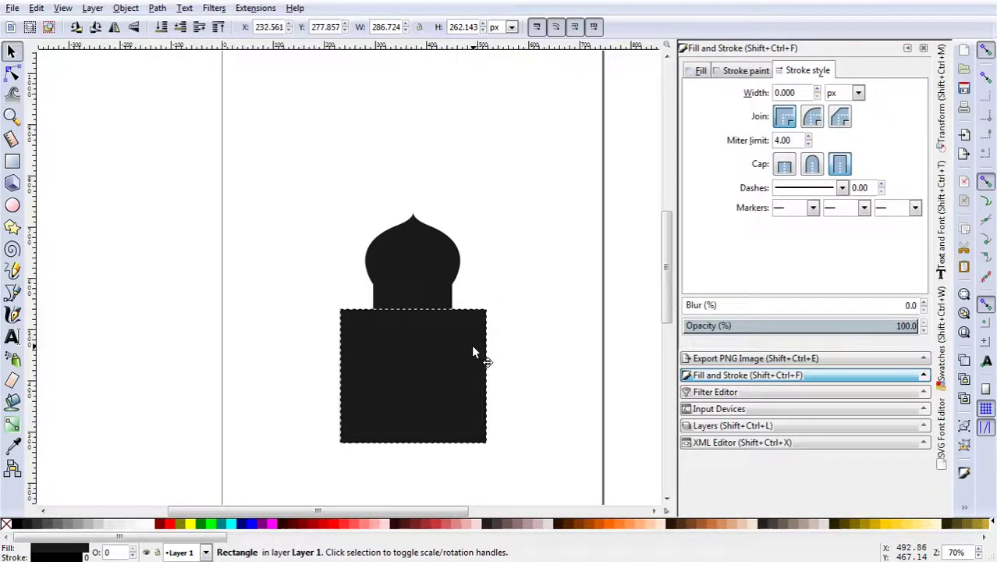
pyautogui.click(519, 350)
pyautogui.keyDown('ctrl'); pyautogui.scroll(-2, 462, 344); pyautogui.keyUp('ctrl')
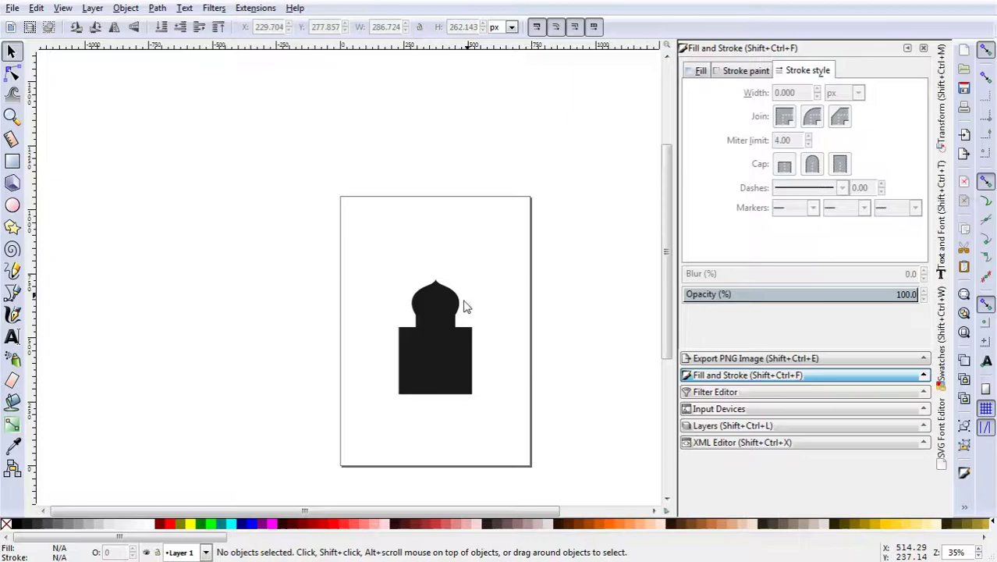
pyautogui.keyDown('ctrl'); pyautogui.scroll(2, 484, 366); pyautogui.keyUp('ctrl')
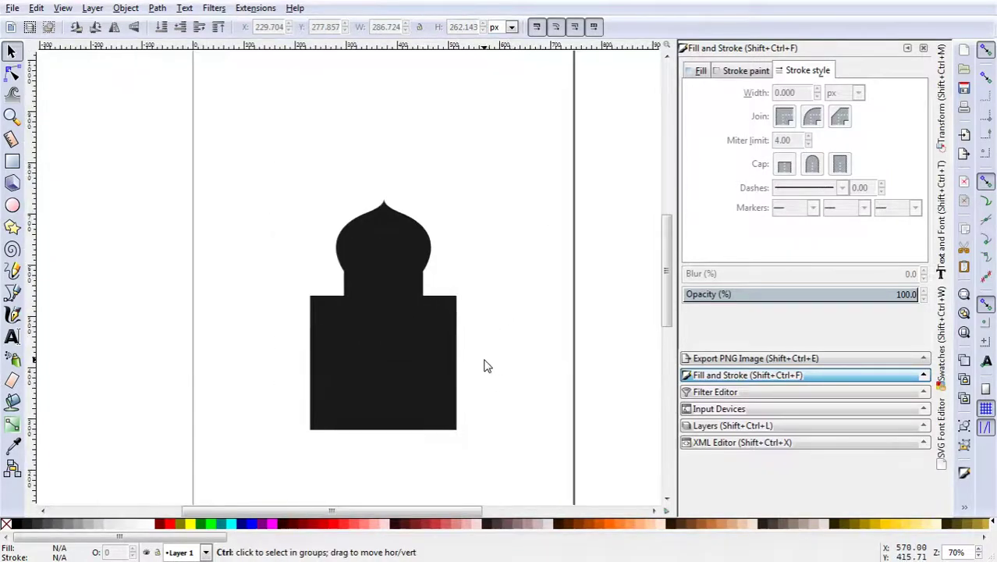
pyautogui.click(450, 358)
pyautogui.click(506, 359)
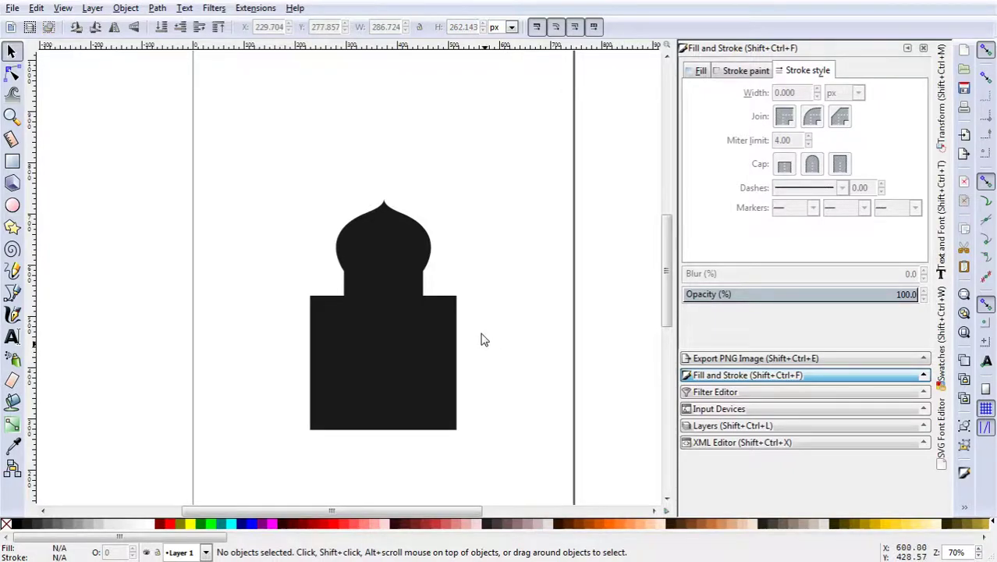
# - Group the dome and rectangle into one 2-object group, about 286.72 × 451.08 px, and move it higher
pyautogui.moveTo(238, 145); pyautogui.dragTo(530, 467)
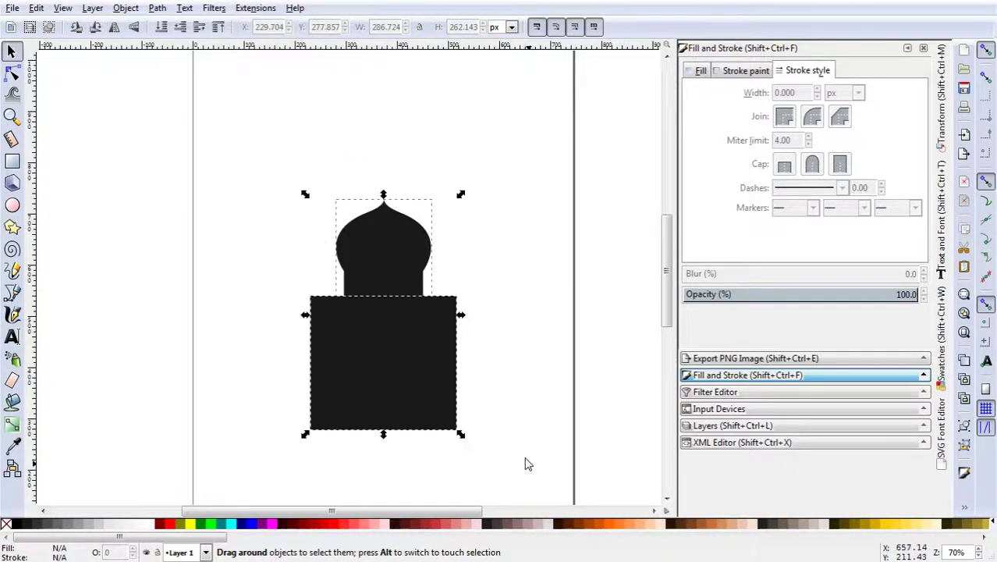
pyautogui.rightClick(427, 331)
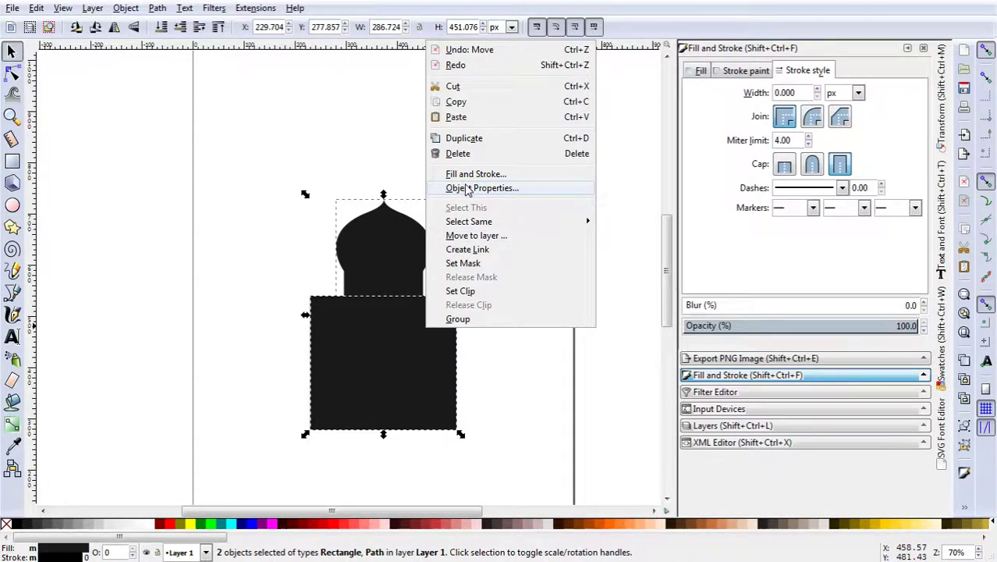
pyautogui.click(458, 320)
pyautogui.click(521, 326)
pyautogui.moveTo(460, 335)
pyautogui.mouseDown()
pyautogui.moveTo(426, 251)
pyautogui.moveTo(450, 278)
pyautogui.moveTo(445, 290)
pyautogui.mouseUp()
pyautogui.click(514, 293)
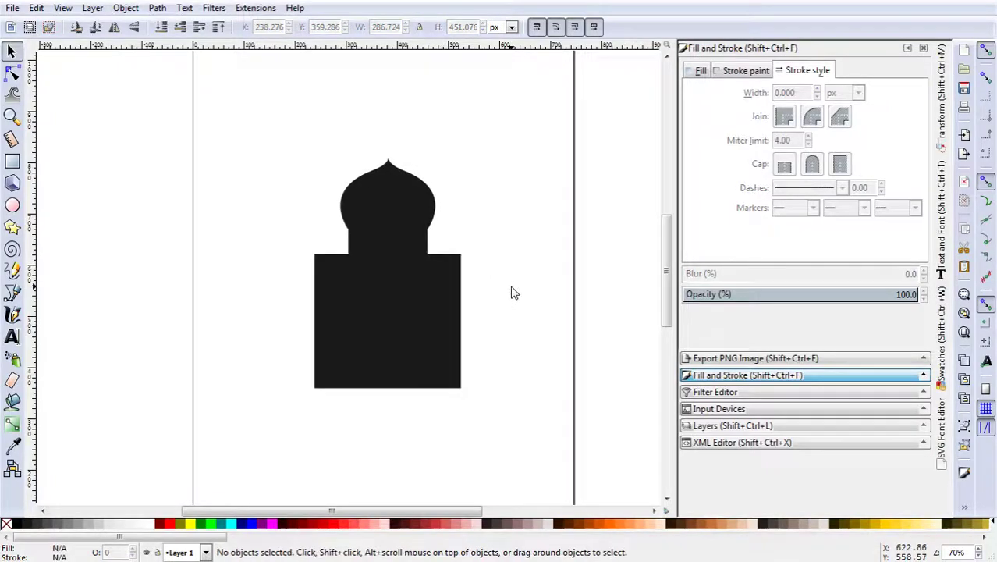